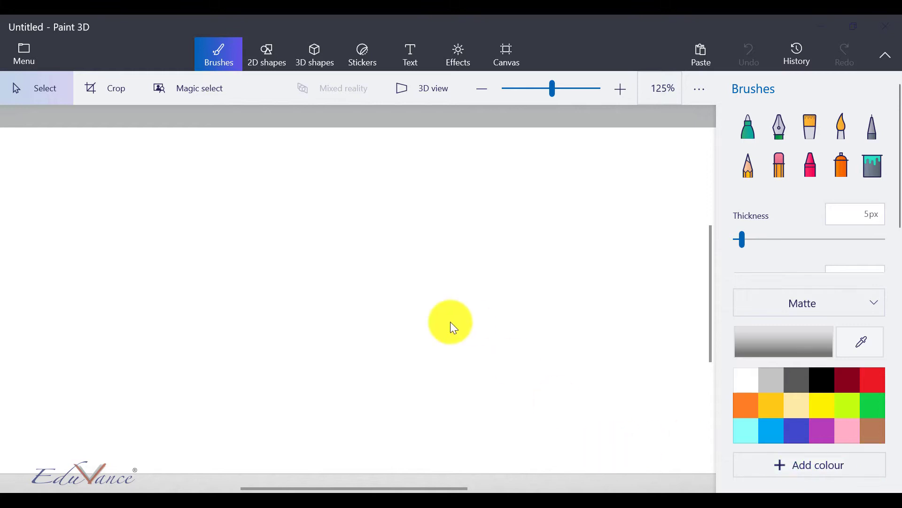
Start a new blank canvas from the main file menu.
scroll(451, 322, down, 5)
scroll(363, 277, down, 3)
scroll(362, 277, up, 6)
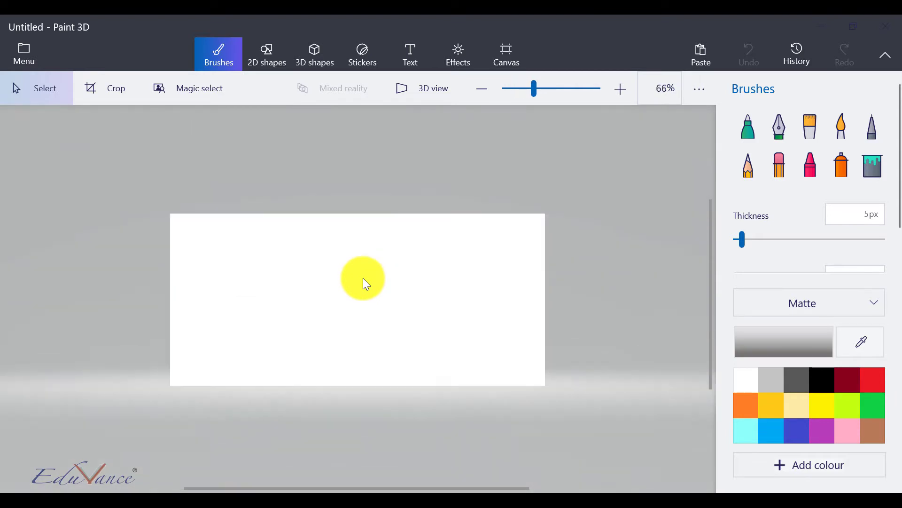
scroll(363, 277, down, 3)
scroll(366, 283, up, 2)
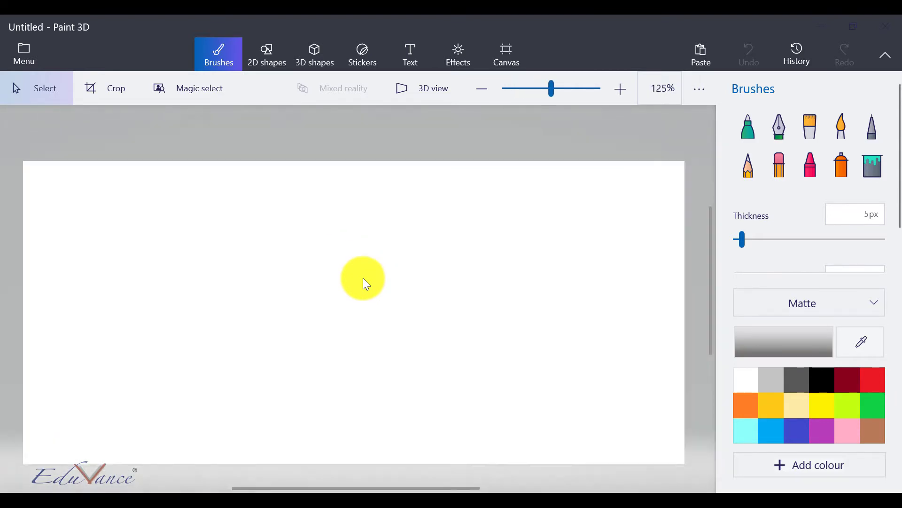
scroll(367, 283, down, 2)
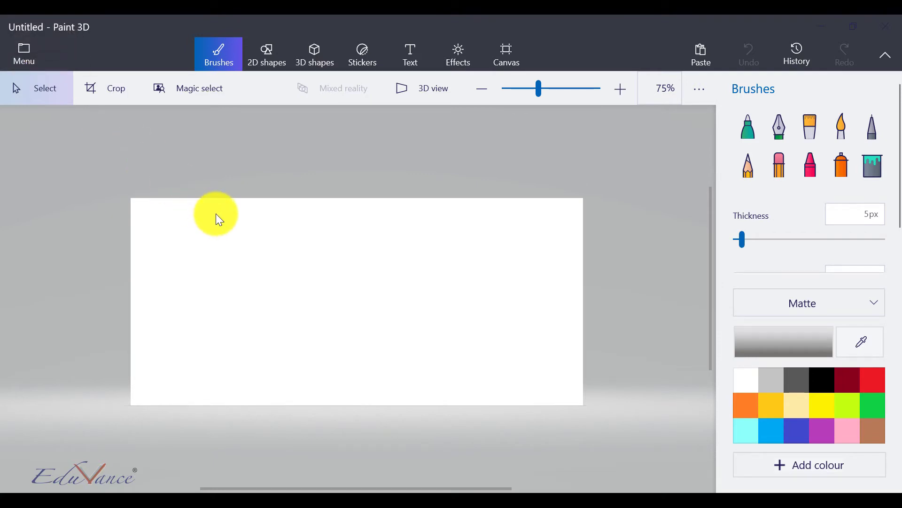
click(30, 51)
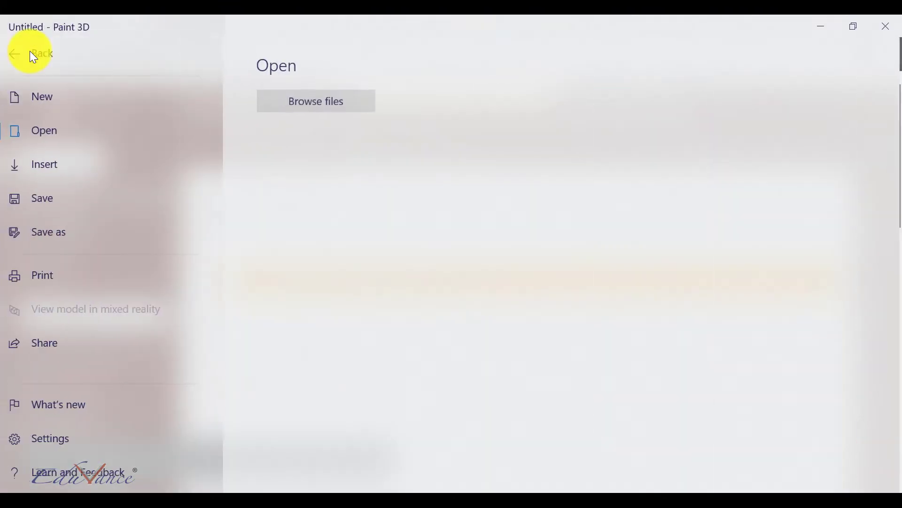
click(49, 98)
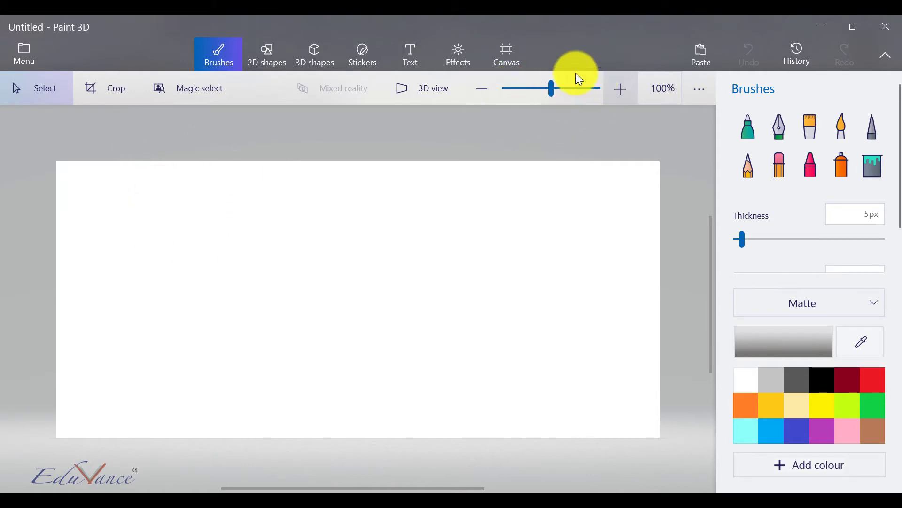
Zoom the blank canvas in to 300%.
click(621, 90)
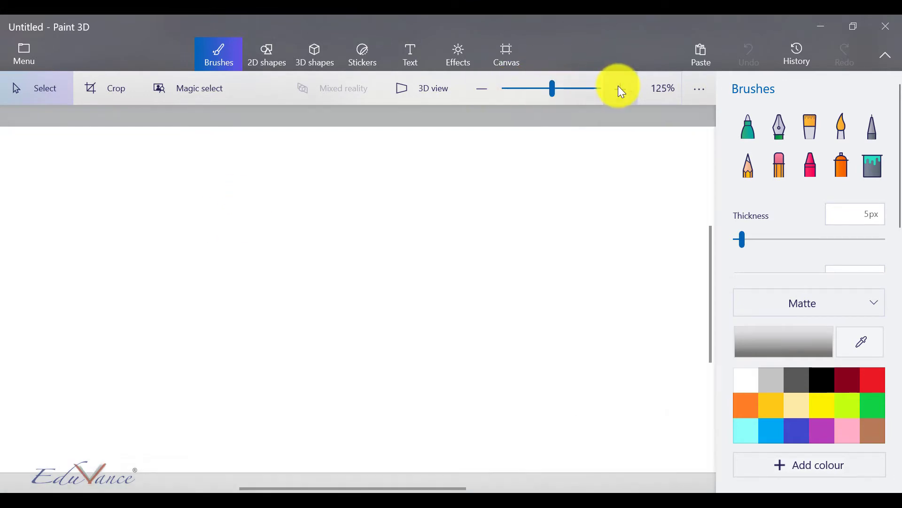
click(620, 89)
click(486, 91)
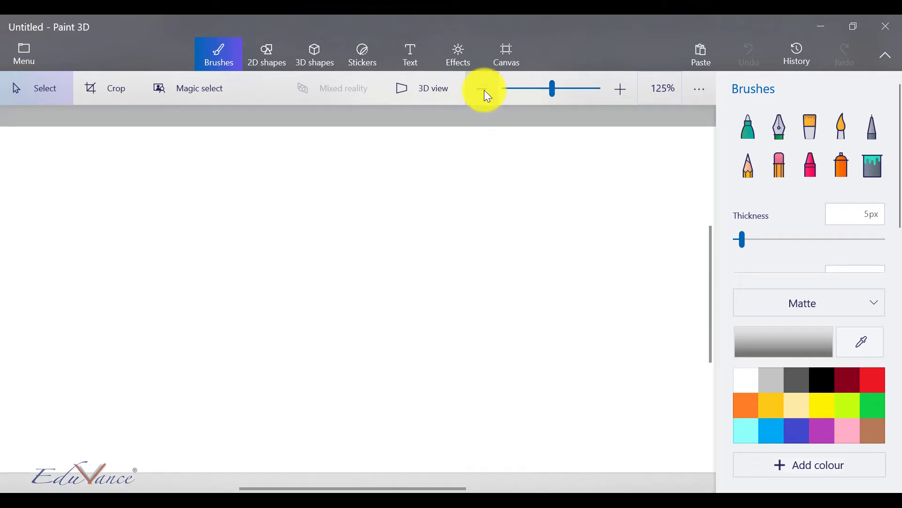
click(484, 89)
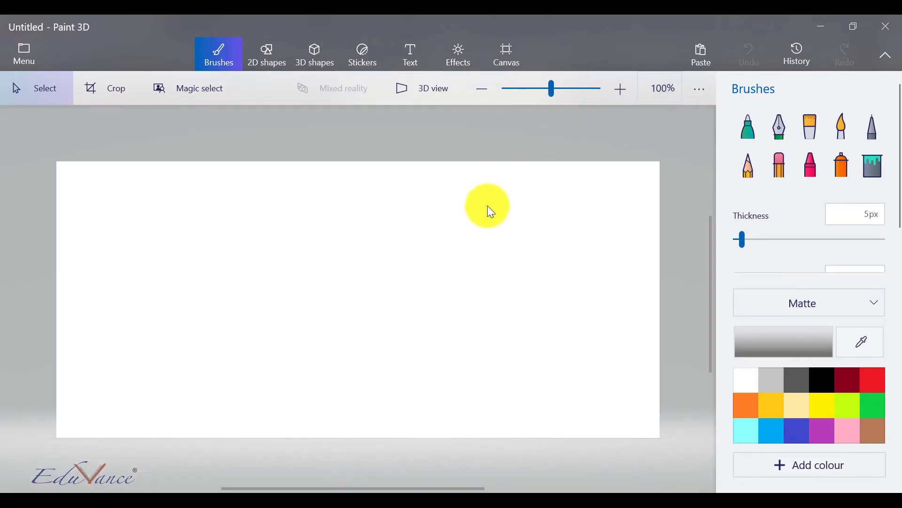
click(619, 87)
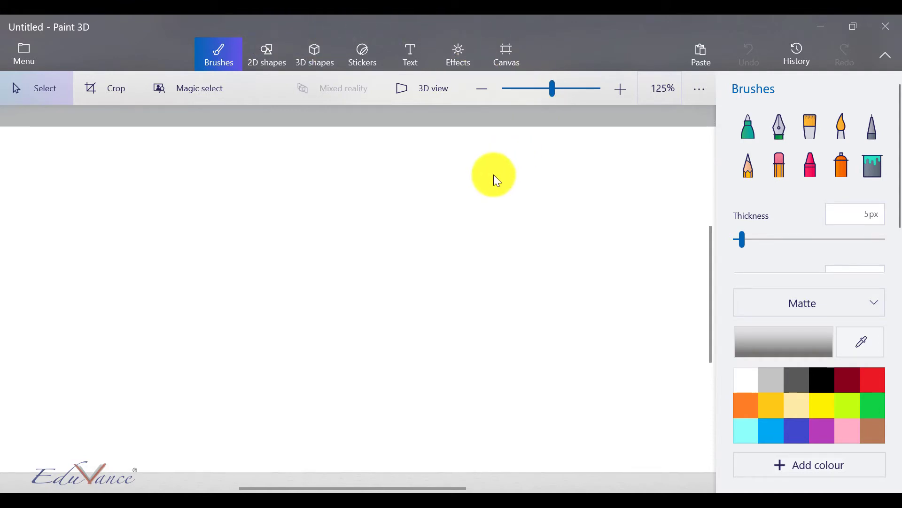
scroll(493, 174, up, 5)
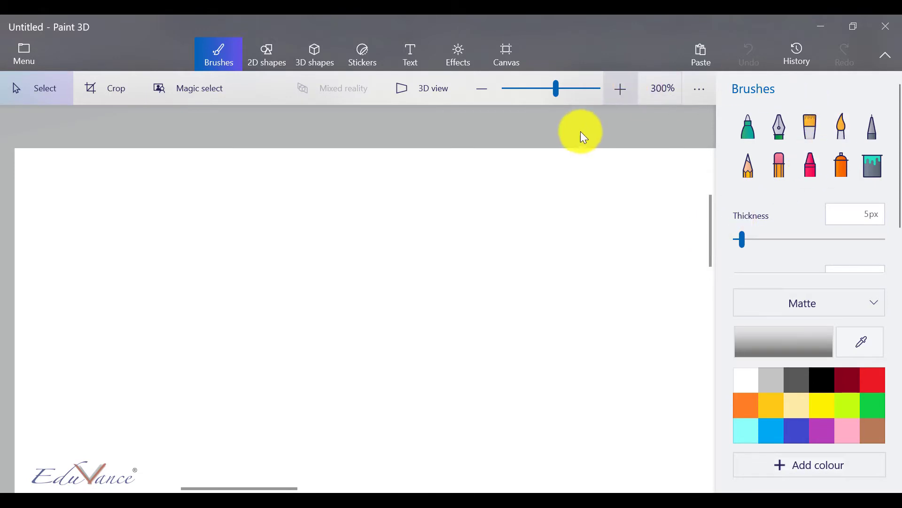
Handwrite 'Marker' at the top left with a 4px orange marker.
click(745, 128)
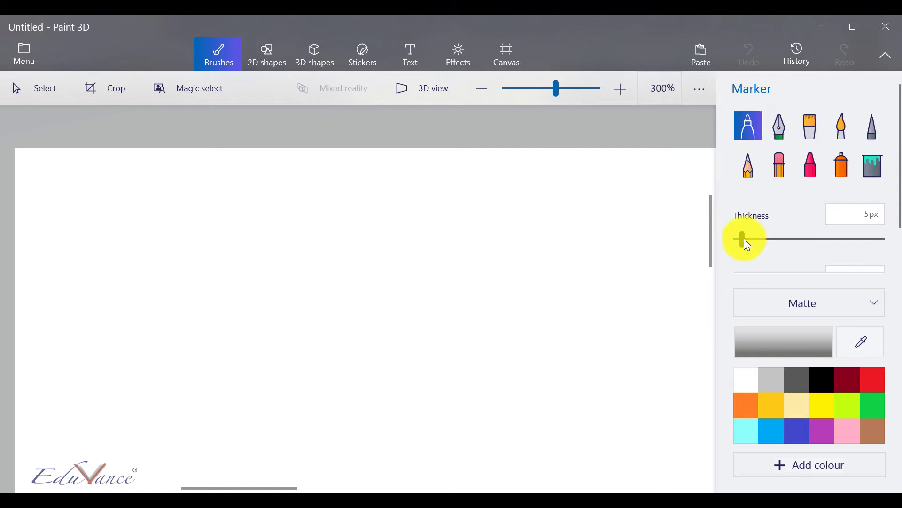
mouse_move(743, 238)
mouse_down()
mouse_move(775, 240)
mouse_move(741, 236)
mouse_up()
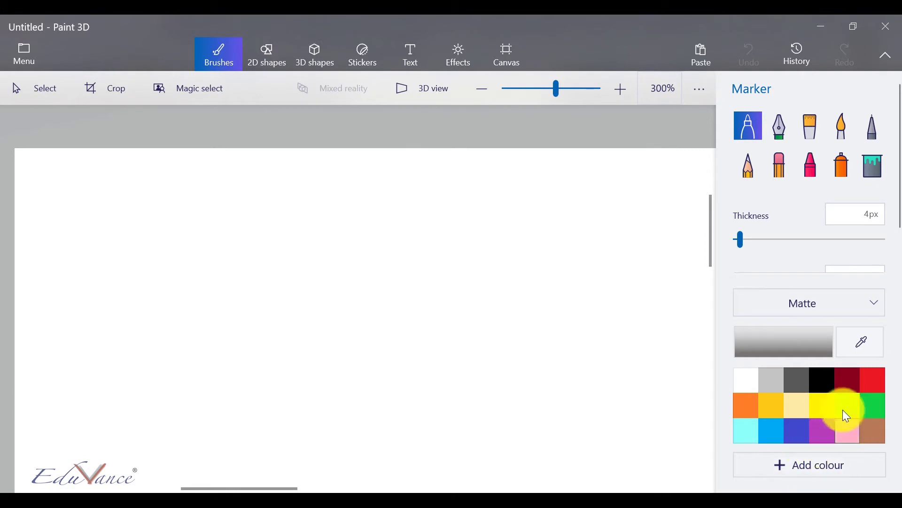
click(751, 407)
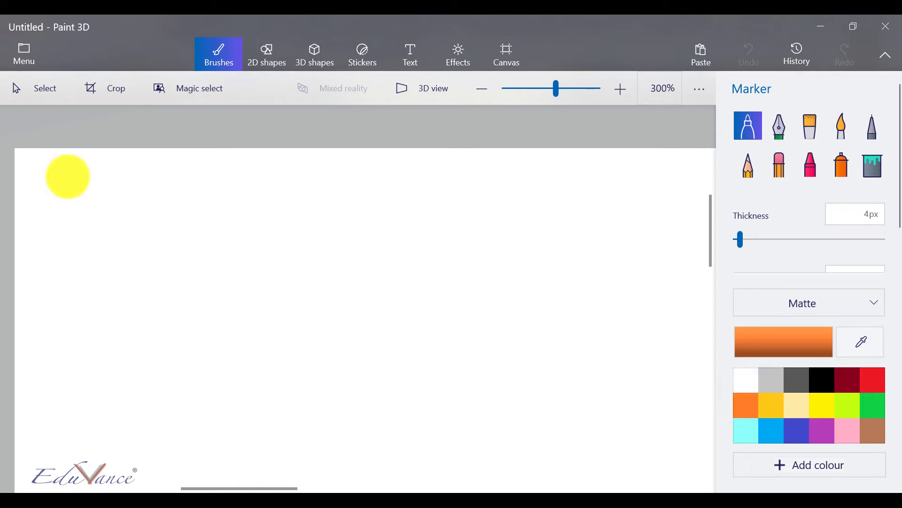
mouse_move(26, 200)
mouse_down()
mouse_move(29, 177)
mouse_move(43, 181)
mouse_move(48, 197)
mouse_move(72, 194)
mouse_move(89, 162)
mouse_move(111, 188)
mouse_move(131, 185)
mouse_move(143, 171)
mouse_up()
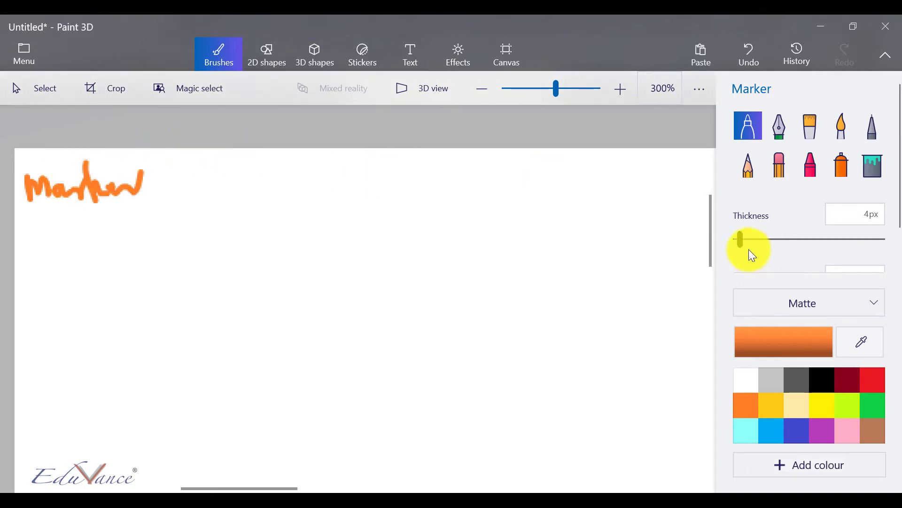
Raise the marker to 67px and paint a large orange blob below the word.
drag(742, 243, 834, 246)
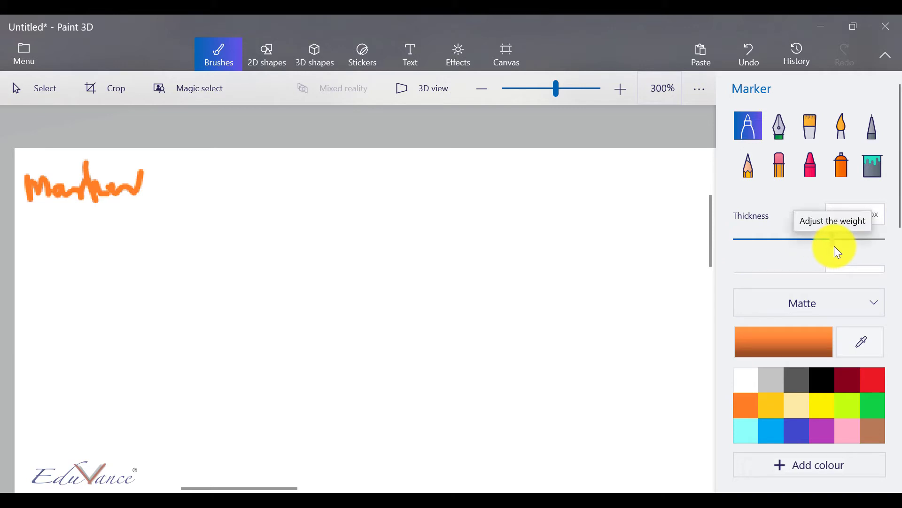
mouse_move(51, 255)
mouse_down()
mouse_move(48, 299)
mouse_move(61, 250)
mouse_move(115, 259)
mouse_move(131, 307)
mouse_move(139, 263)
mouse_move(206, 227)
mouse_move(239, 296)
mouse_move(237, 319)
mouse_up()
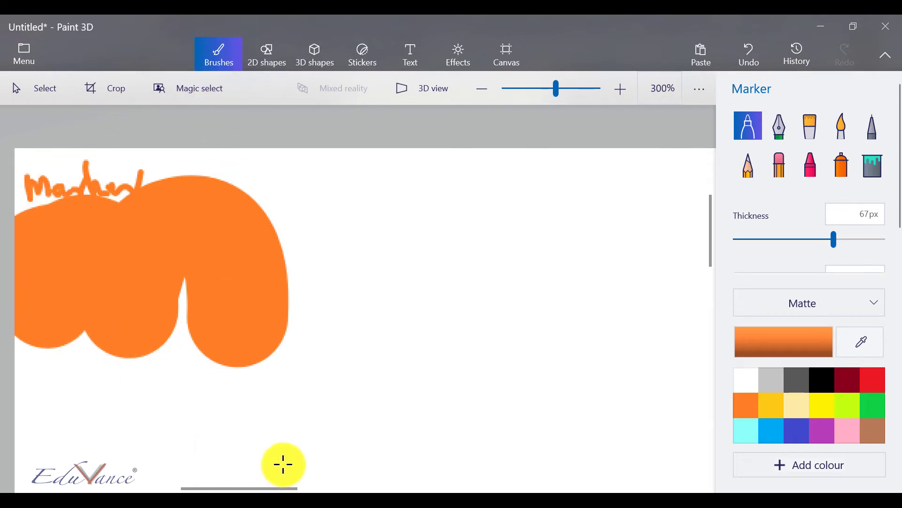
scroll(828, 249, down, 10)
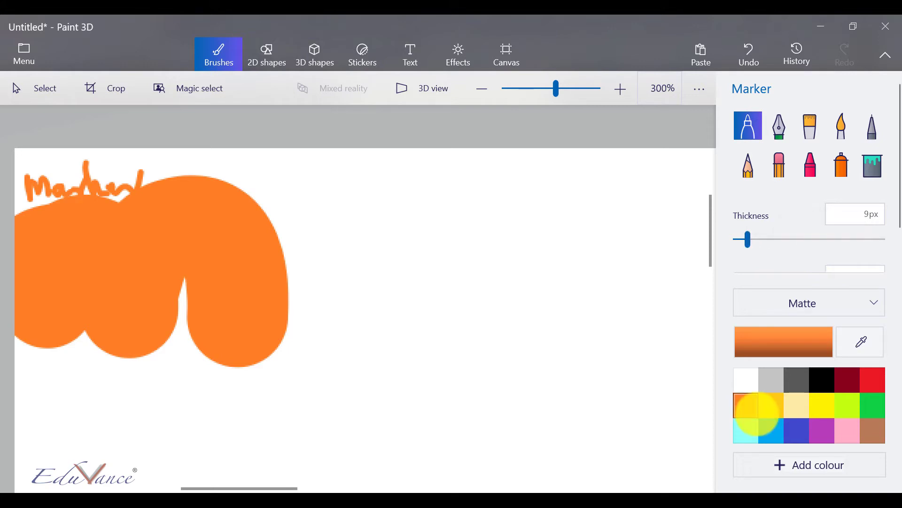
Draw a 9px aqua m-shaped marker curve across the orange blob.
click(752, 409)
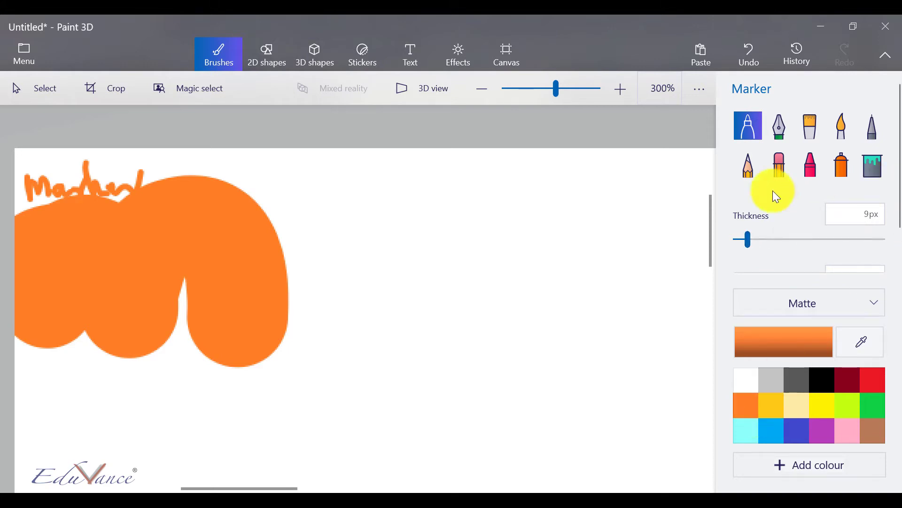
click(752, 428)
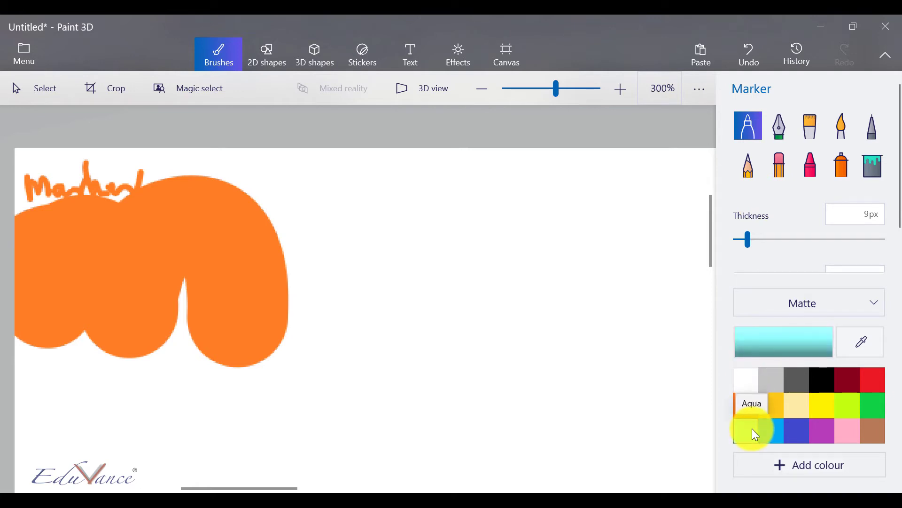
mouse_move(55, 287)
mouse_down()
mouse_move(43, 301)
mouse_move(47, 249)
mouse_move(128, 305)
mouse_move(209, 229)
mouse_move(247, 310)
mouse_up()
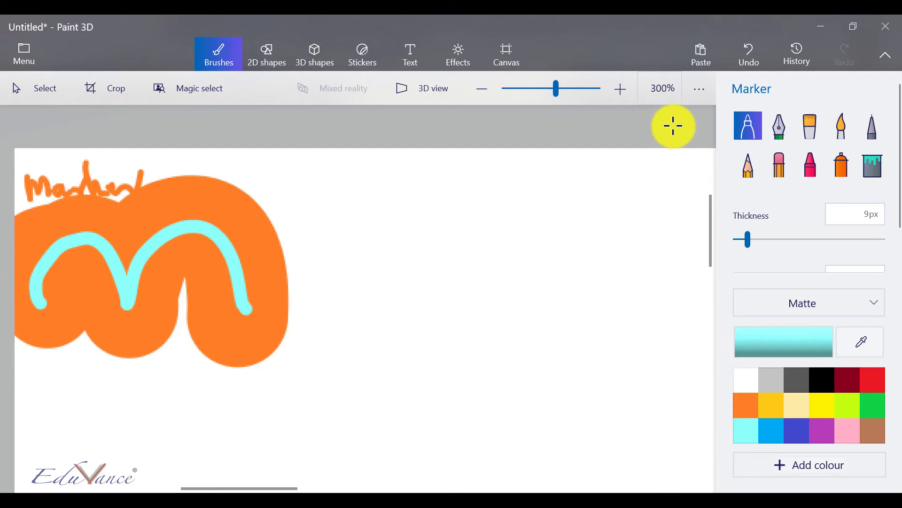
click(784, 125)
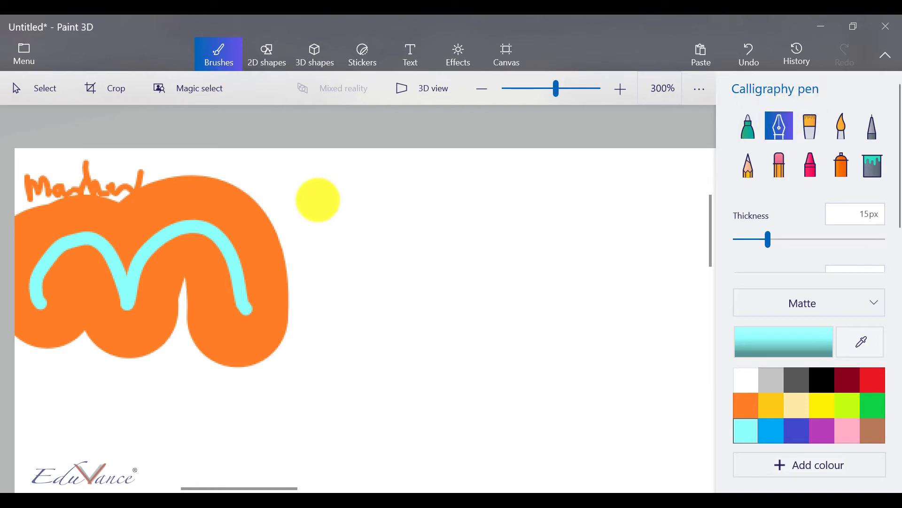
Handwrite 'eduvance' in aqua calligraphy pen to the right of the orange blob.
mouse_move(308, 201)
mouse_down()
mouse_move(303, 209)
mouse_move(308, 203)
mouse_up()
click(362, 196)
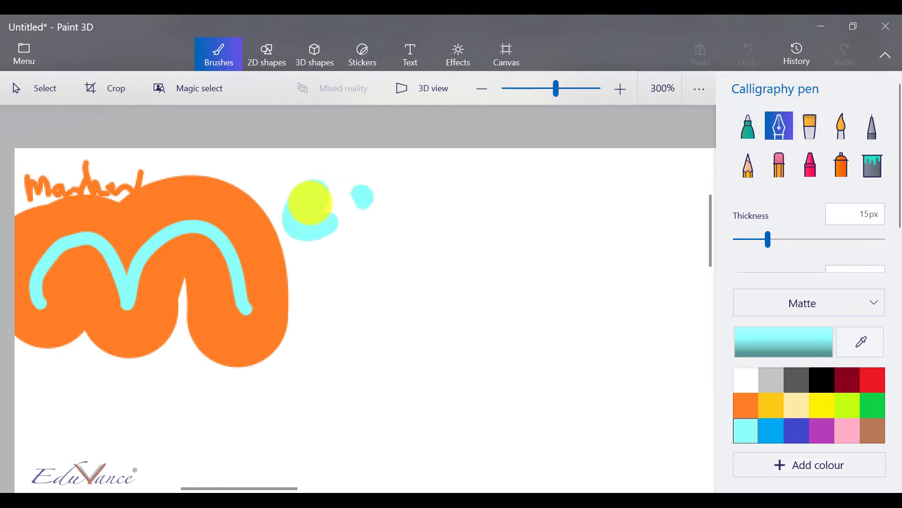
drag(369, 200, 390, 238)
mouse_move(405, 195)
mouse_down()
mouse_move(430, 197)
mouse_move(444, 233)
mouse_up()
click(513, 201)
mouse_move(454, 197)
mouse_down()
mouse_move(492, 186)
mouse_move(545, 230)
mouse_move(595, 240)
mouse_up()
mouse_move(630, 193)
mouse_down()
mouse_move(611, 245)
mouse_move(679, 238)
mouse_up()
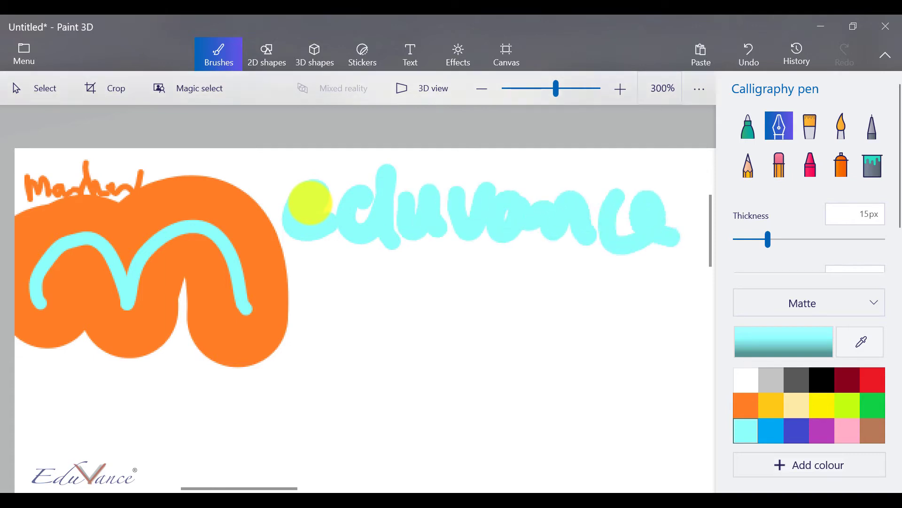
Lower the calligraphy pen to 9px and write a second 'eduvance' below the first.
click(753, 241)
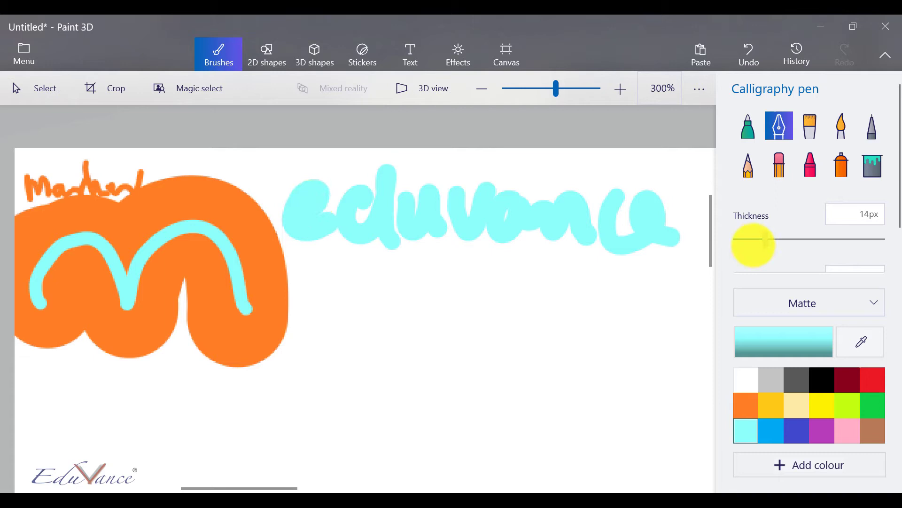
key(Left)
key(Left)
drag(303, 291, 326, 312)
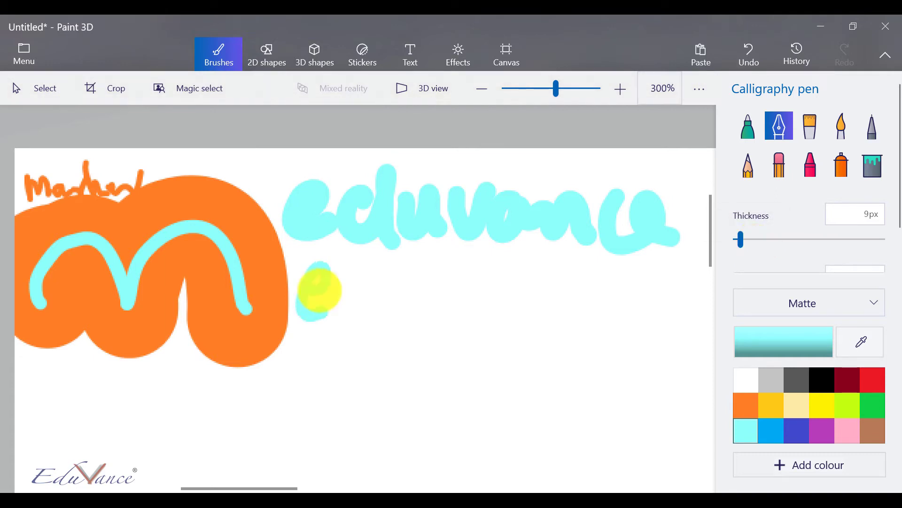
mouse_move(371, 284)
mouse_down()
mouse_move(355, 327)
mouse_move(409, 300)
mouse_move(442, 324)
mouse_up()
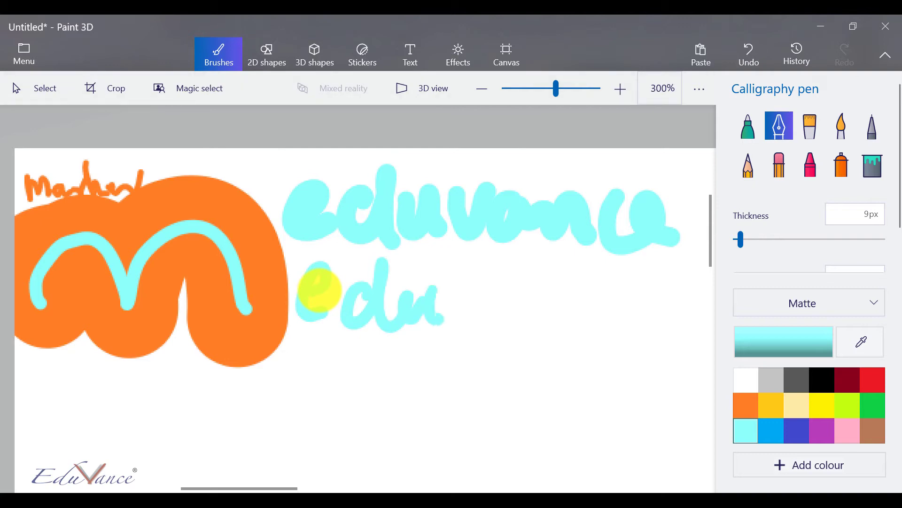
mouse_move(461, 284)
mouse_down()
mouse_move(496, 282)
mouse_move(531, 325)
mouse_move(618, 324)
mouse_up()
mouse_move(623, 299)
mouse_down()
mouse_move(611, 336)
mouse_move(665, 322)
mouse_up()
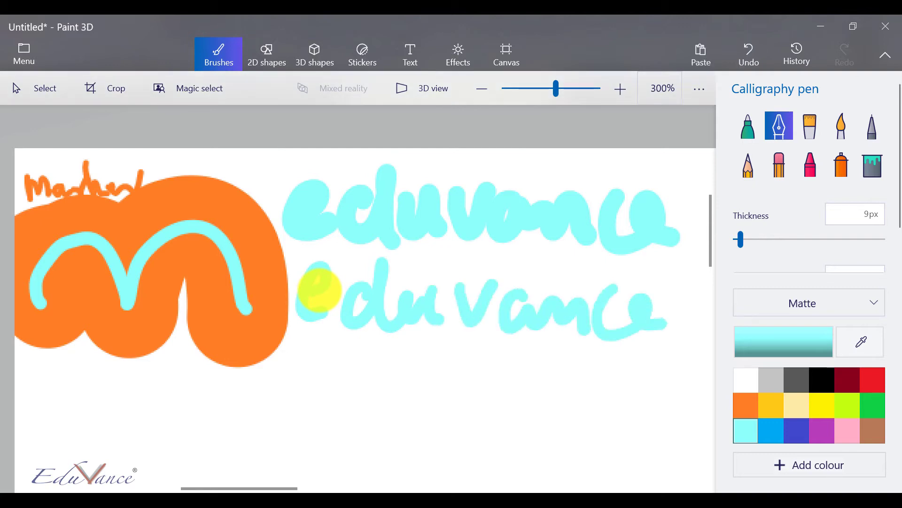
drag(268, 487, 353, 488)
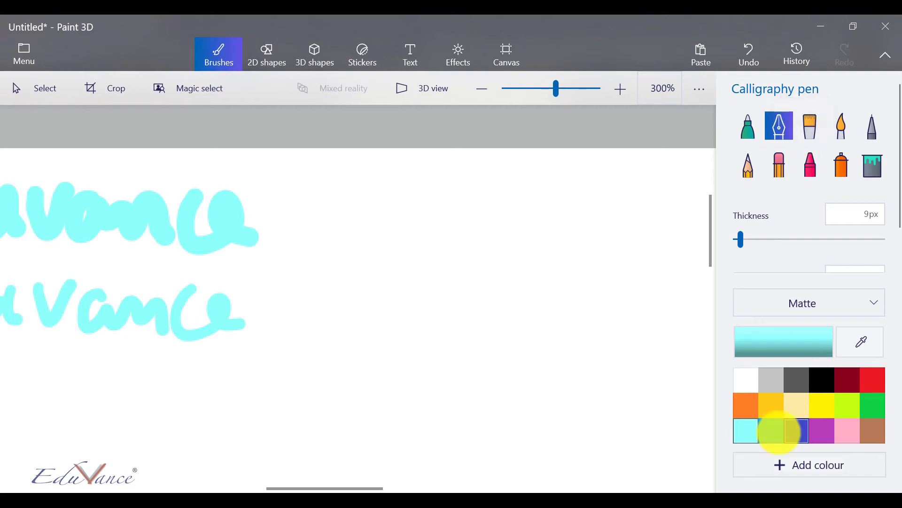
Write 'Oil' in dark blue calligraphy with a right-pointing arrow and an underline.
click(798, 431)
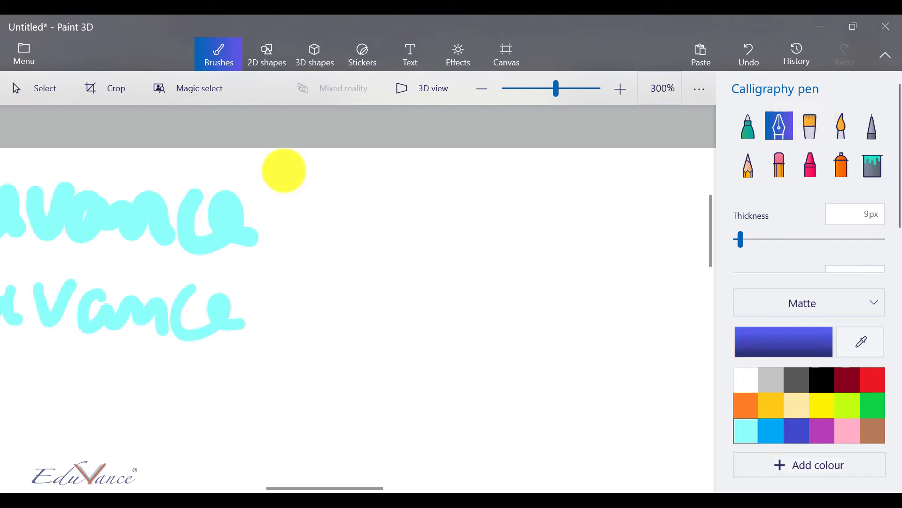
drag(324, 167, 310, 164)
drag(358, 186, 356, 242)
click(360, 169)
drag(388, 162, 385, 249)
drag(458, 209, 399, 206)
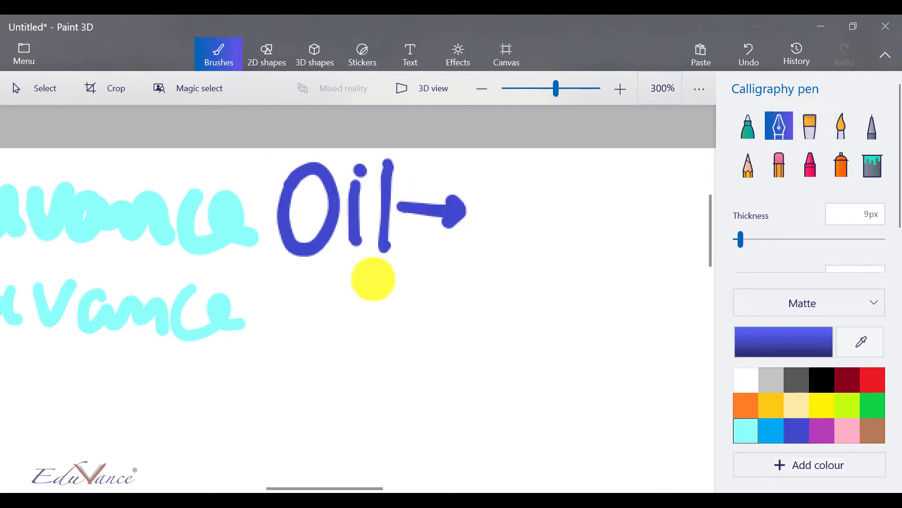
drag(460, 285, 294, 281)
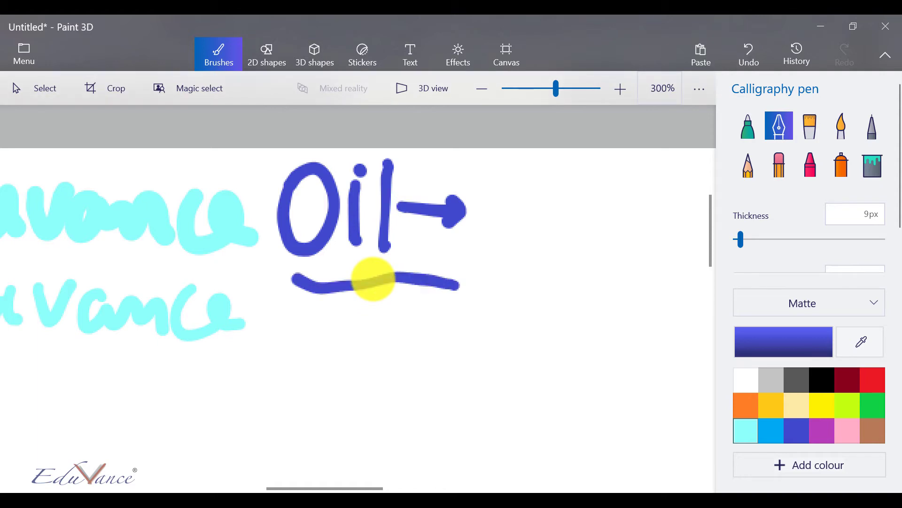
click(841, 126)
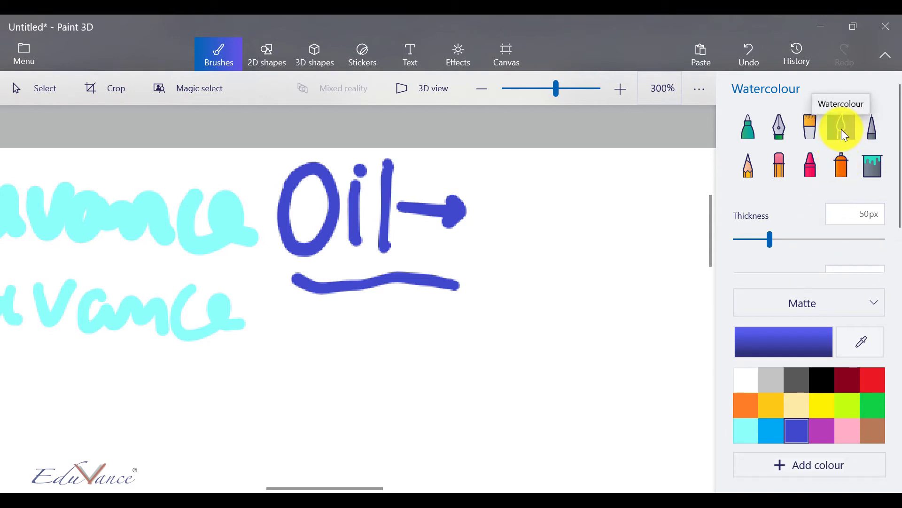
Paint a large dark-red watercolour patch right of the arrow, extending downward.
click(846, 379)
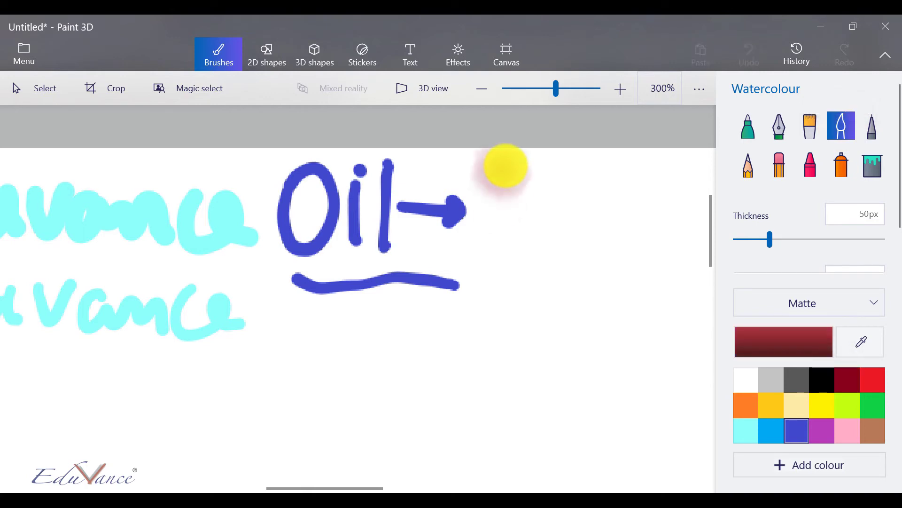
mouse_move(506, 166)
mouse_down()
mouse_move(506, 223)
mouse_move(539, 167)
mouse_move(565, 237)
mouse_move(597, 169)
mouse_up()
mouse_move(620, 244)
mouse_down()
mouse_move(513, 282)
mouse_move(435, 386)
mouse_move(634, 347)
mouse_move(541, 249)
mouse_move(470, 414)
mouse_move(611, 292)
mouse_move(512, 385)
mouse_move(527, 339)
mouse_move(550, 347)
mouse_up()
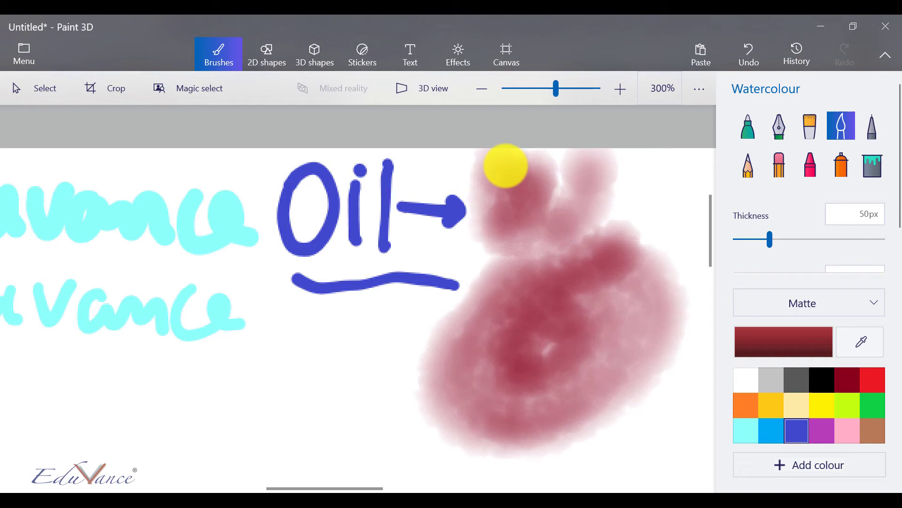
Switch the watercolour finish to Gloss and paint two smaller blobs lower down.
click(754, 313)
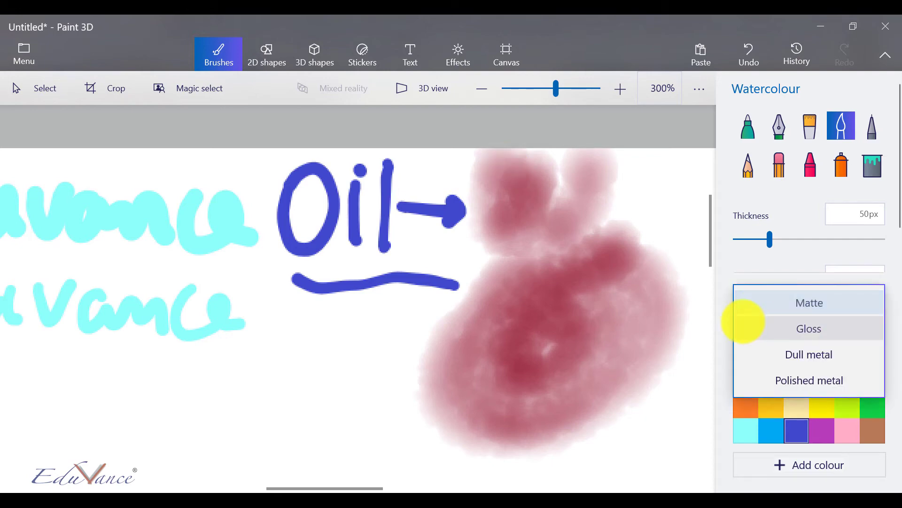
click(743, 321)
drag(257, 418, 239, 430)
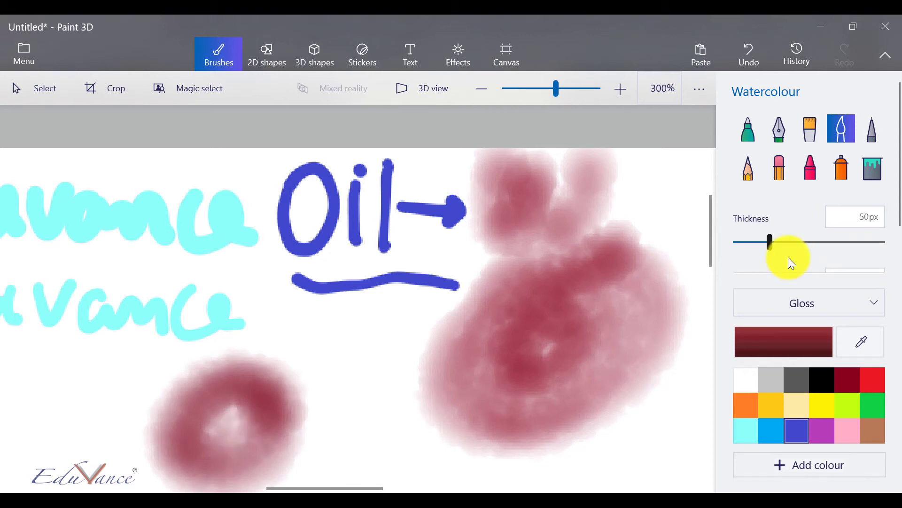
mouse_move(336, 354)
mouse_down()
mouse_move(334, 407)
mouse_move(395, 367)
mouse_move(423, 320)
mouse_up()
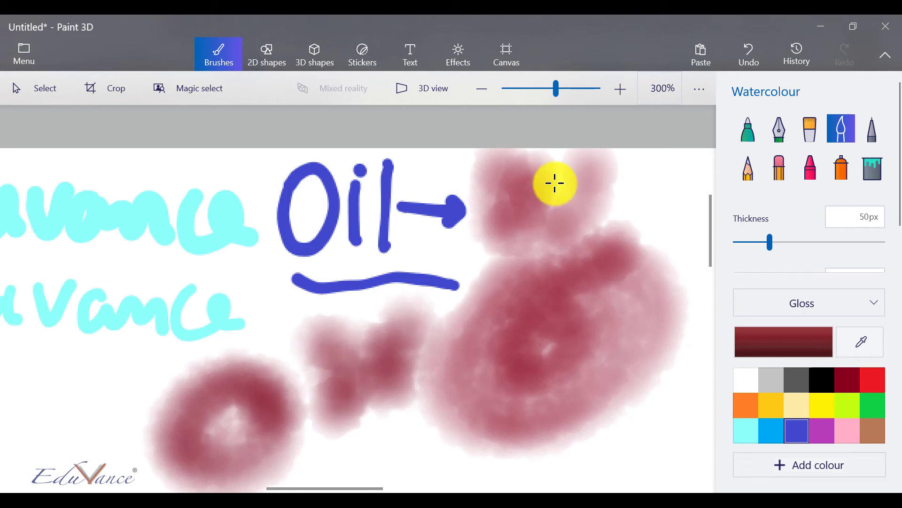
scroll(754, 166, down, 1)
scroll(752, 161, up, 1)
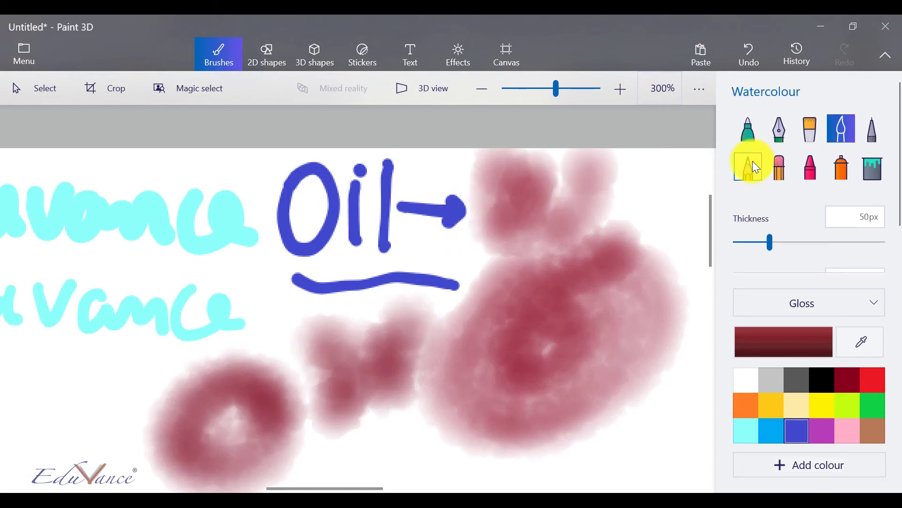
Draw a purple 'W' with the pixel pen at 125% zoom.
click(871, 126)
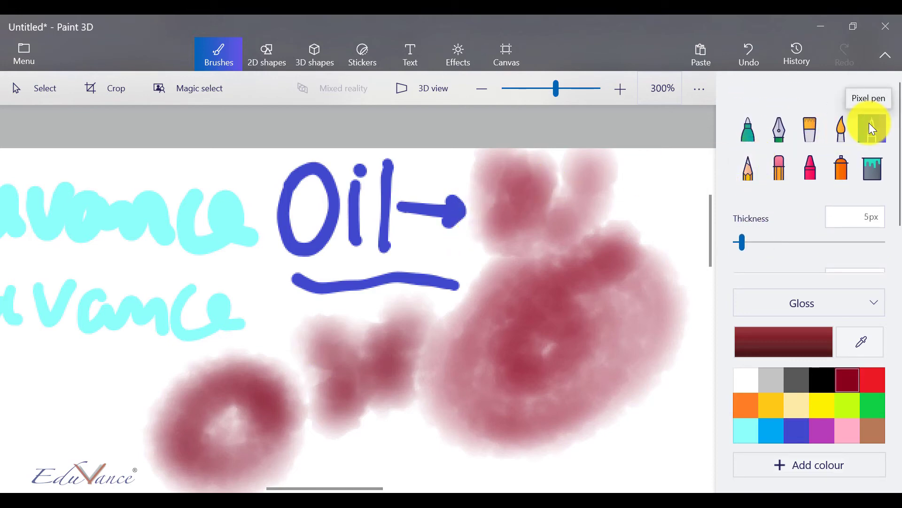
scroll(625, 290, down, 3)
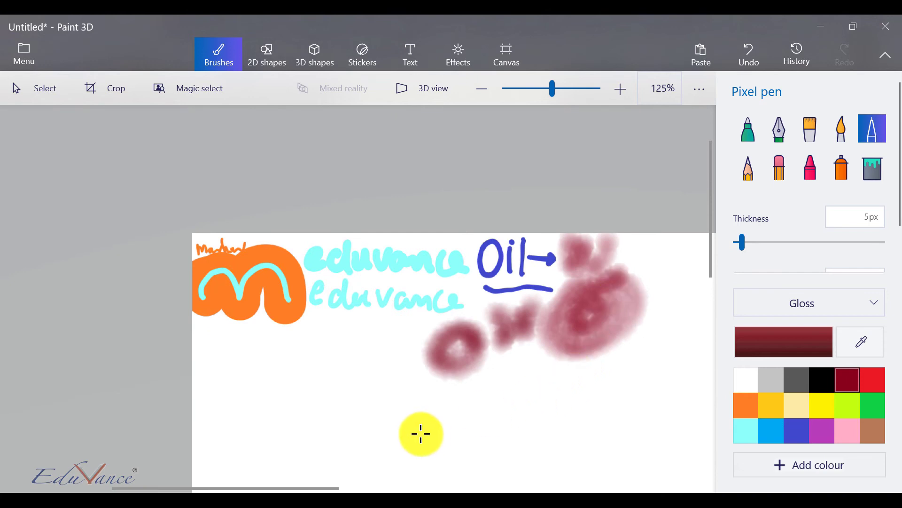
drag(709, 243, 699, 335)
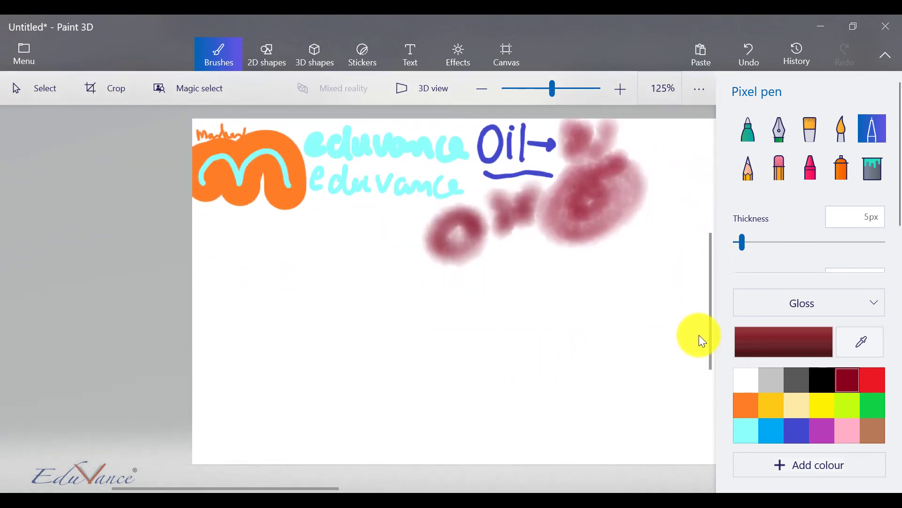
click(748, 401)
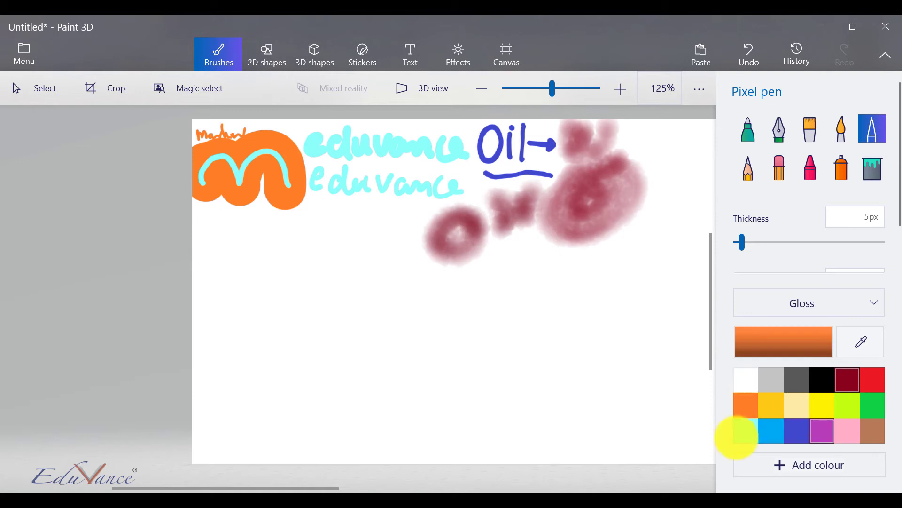
click(822, 430)
drag(229, 254, 279, 259)
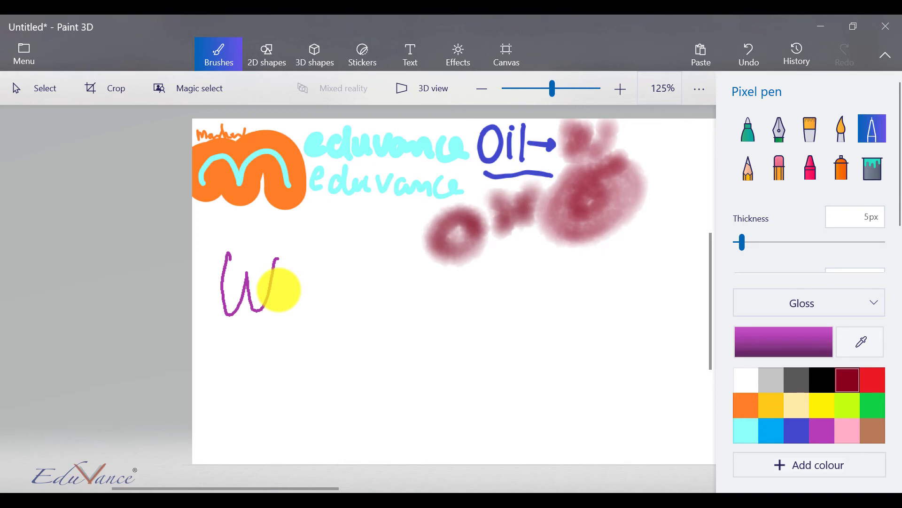
Draw a purple pencil oval beside the W and trace a black oval around it.
click(749, 167)
mouse_move(288, 330)
mouse_down()
mouse_move(300, 377)
mouse_move(344, 360)
mouse_move(324, 272)
mouse_up()
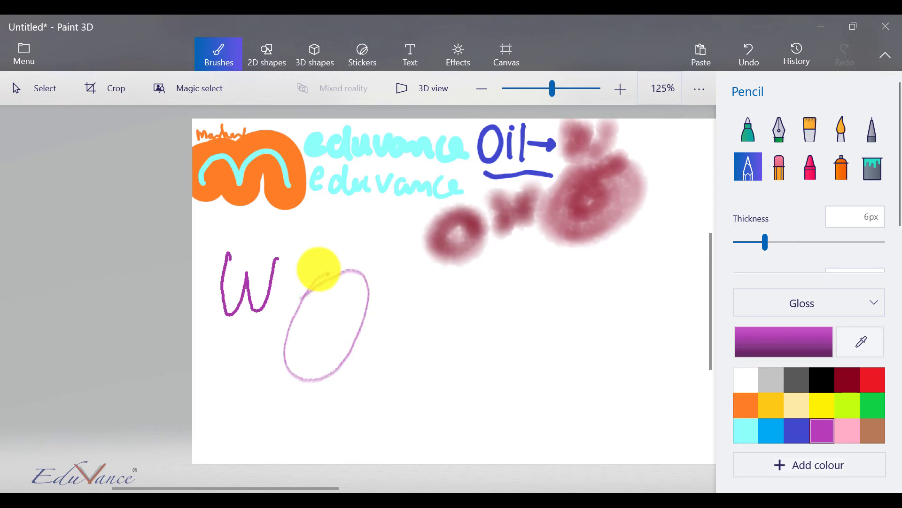
click(820, 378)
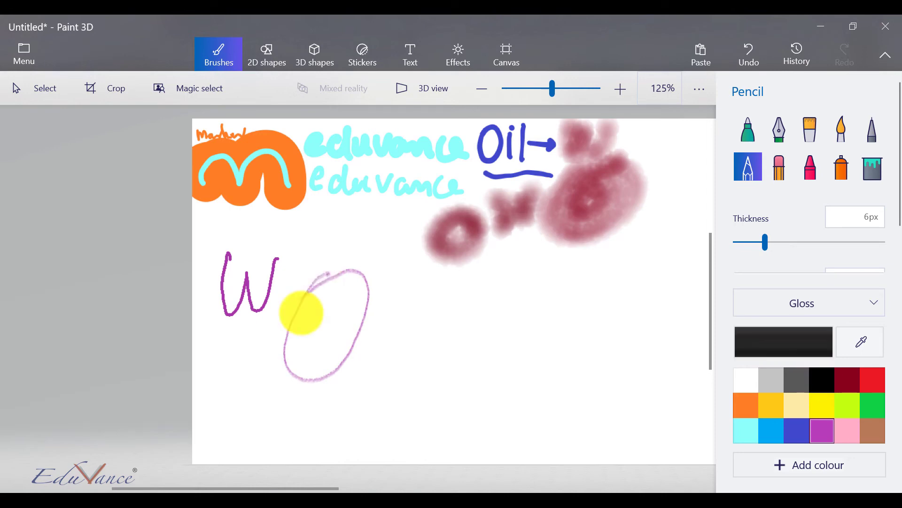
mouse_move(314, 281)
mouse_down()
mouse_move(301, 301)
mouse_move(289, 376)
mouse_move(374, 294)
mouse_move(282, 324)
mouse_up()
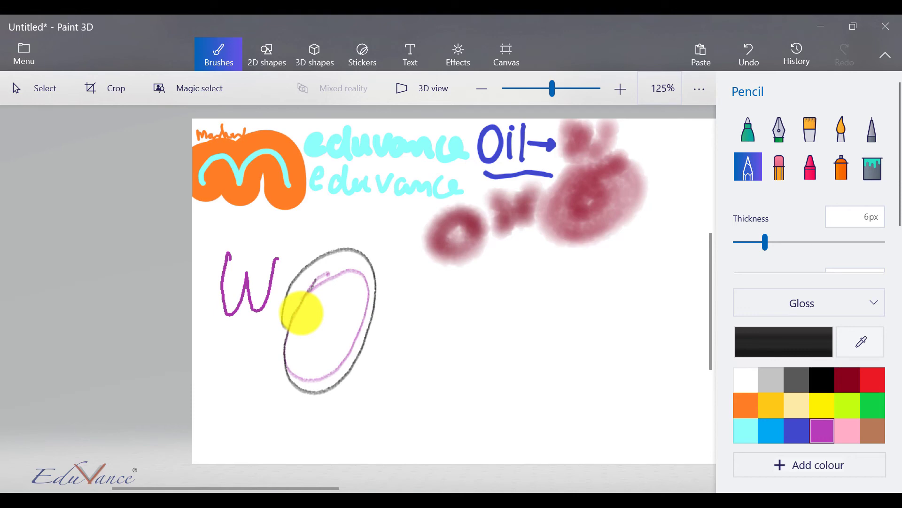
click(779, 157)
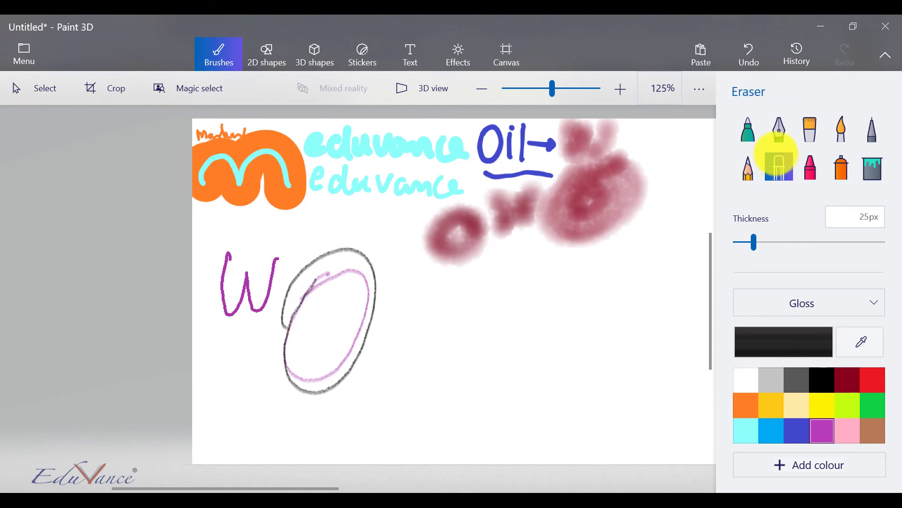
Erase the W, then widen the eraser to 109px and rub out the ovals and blobs.
drag(249, 282, 252, 286)
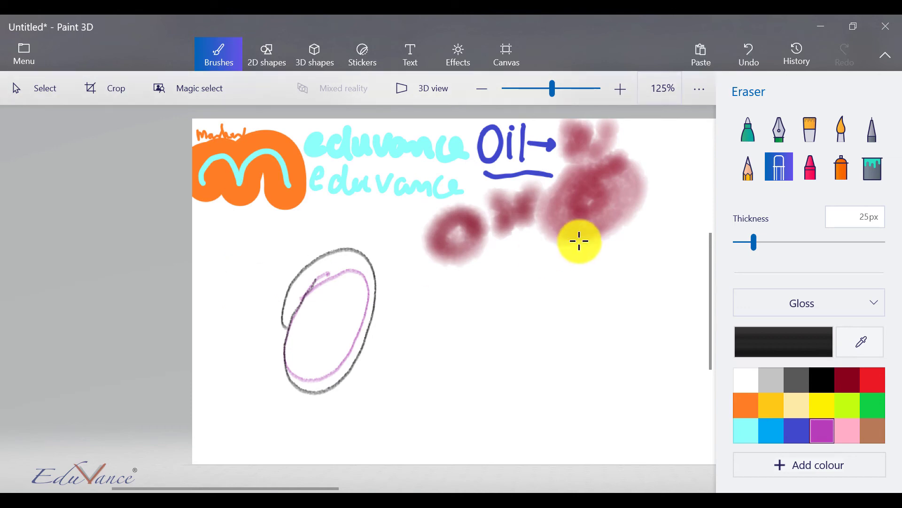
drag(754, 253, 817, 250)
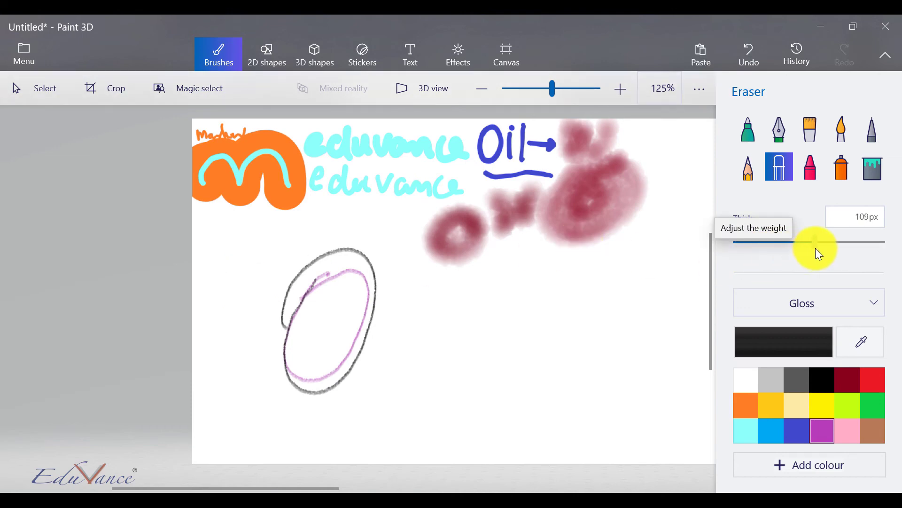
mouse_move(354, 268)
mouse_down()
mouse_move(321, 336)
mouse_move(291, 288)
mouse_move(381, 293)
mouse_move(376, 344)
mouse_move(341, 378)
mouse_move(433, 217)
mouse_move(496, 210)
mouse_move(576, 181)
mouse_move(601, 205)
mouse_move(619, 199)
mouse_up()
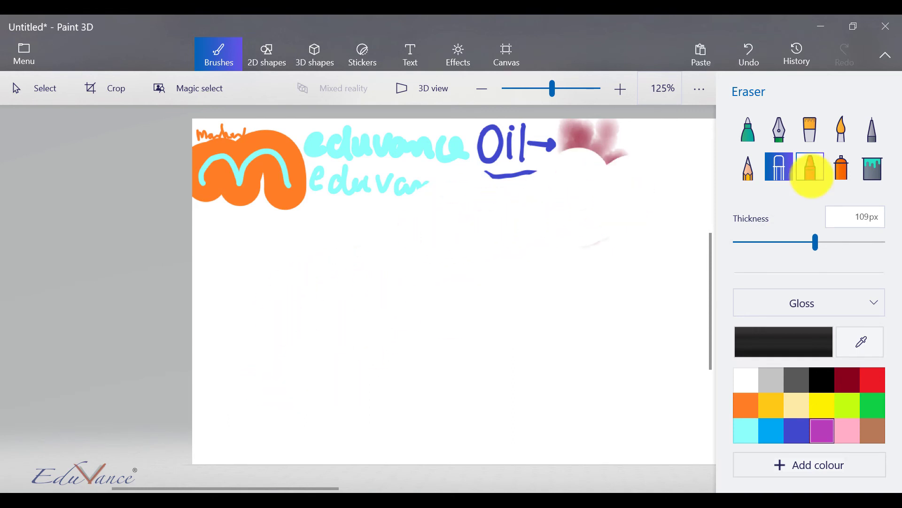
click(811, 167)
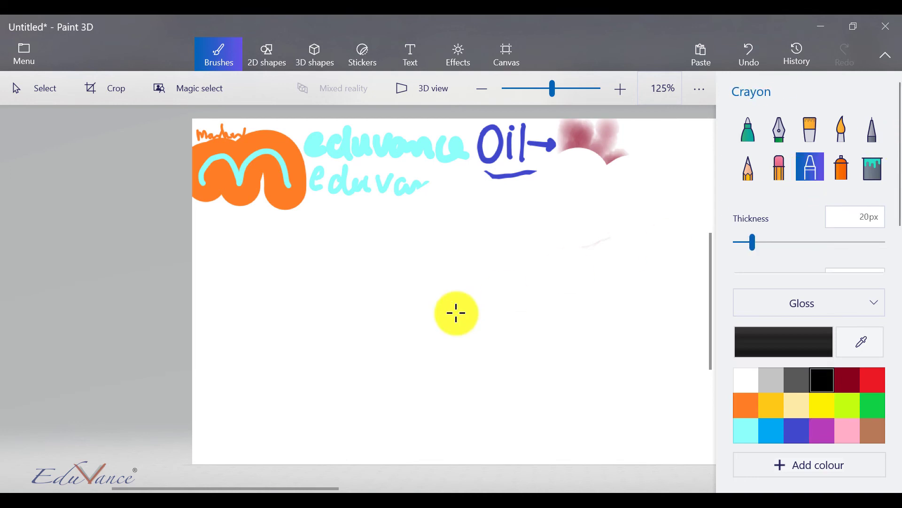
Draw a red crayon oval and spray pink concentric rings to its right.
click(872, 380)
mouse_move(329, 270)
mouse_down()
mouse_move(258, 293)
mouse_move(230, 405)
mouse_move(332, 432)
mouse_move(426, 334)
mouse_move(359, 263)
mouse_up()
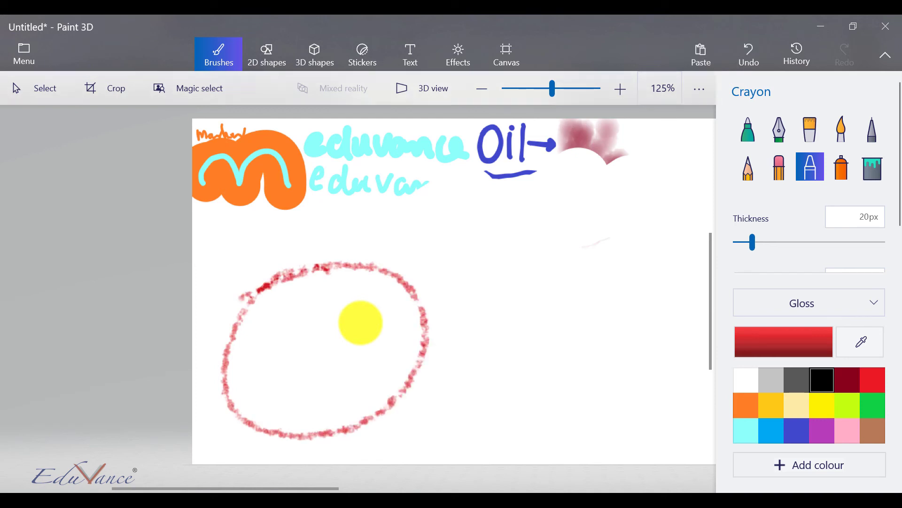
click(837, 164)
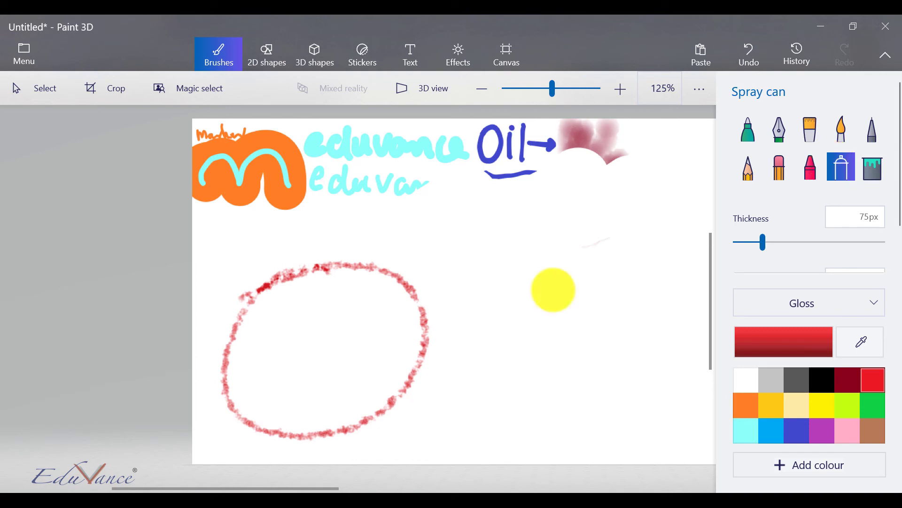
mouse_move(554, 289)
mouse_down()
mouse_move(569, 414)
mouse_move(564, 263)
mouse_up()
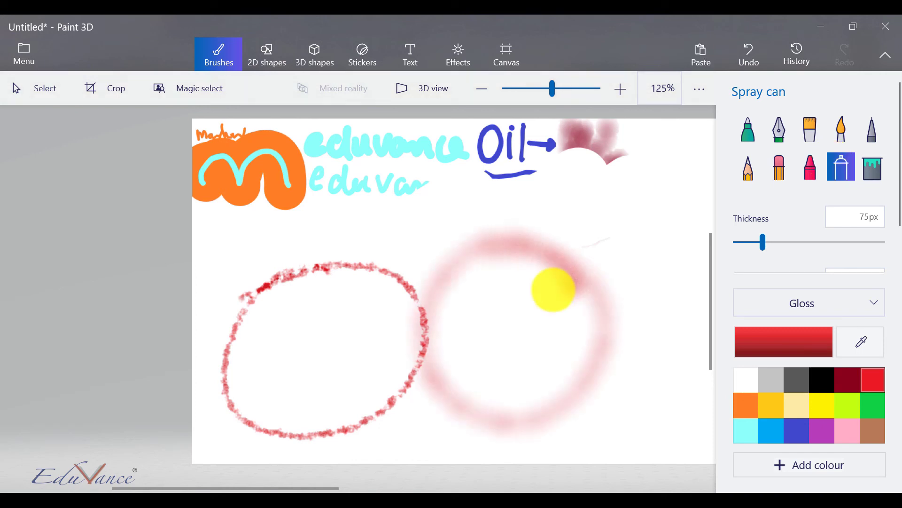
mouse_move(529, 303)
mouse_down()
mouse_move(489, 296)
mouse_move(538, 364)
mouse_move(548, 324)
mouse_up()
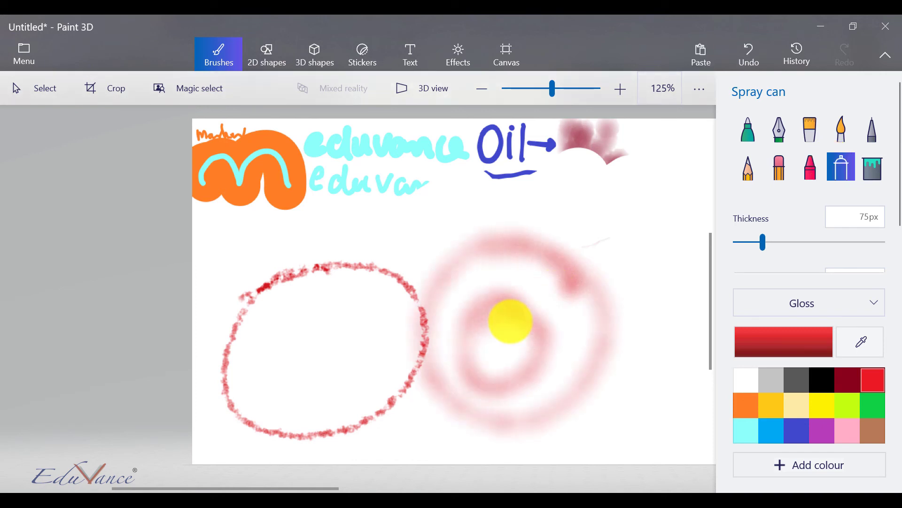
Spray-paint the letters 'Hel' in pink inside the red oval.
mouse_move(256, 282)
mouse_down()
mouse_move(272, 329)
mouse_move(277, 399)
mouse_move(325, 404)
mouse_move(390, 249)
mouse_move(404, 385)
mouse_up()
drag(428, 230, 419, 362)
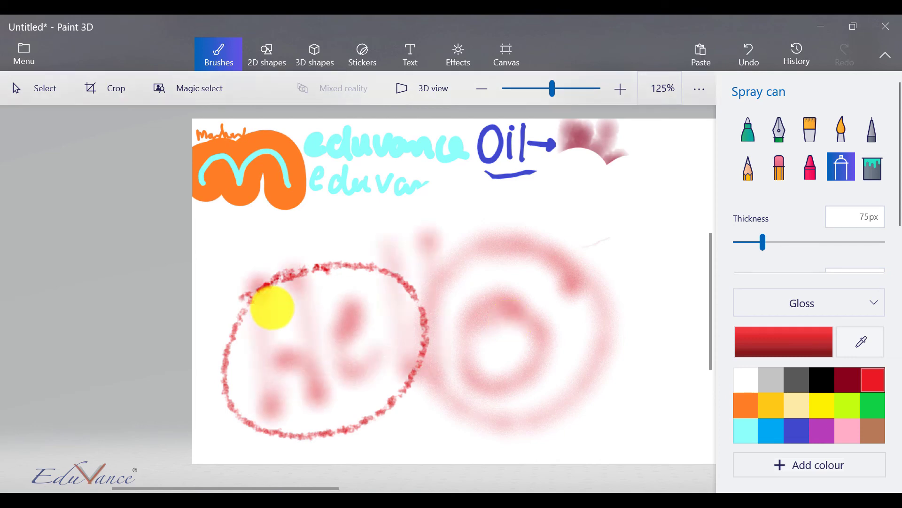
scroll(273, 308, down, 2)
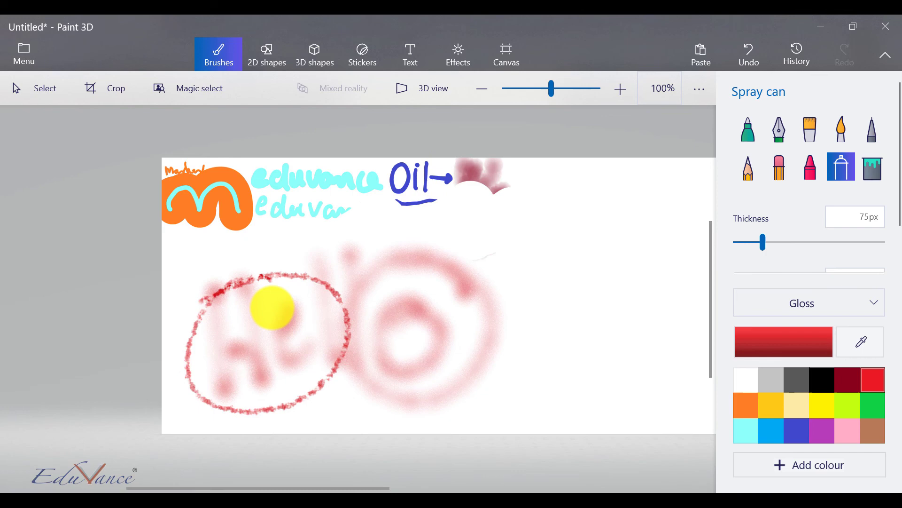
click(872, 168)
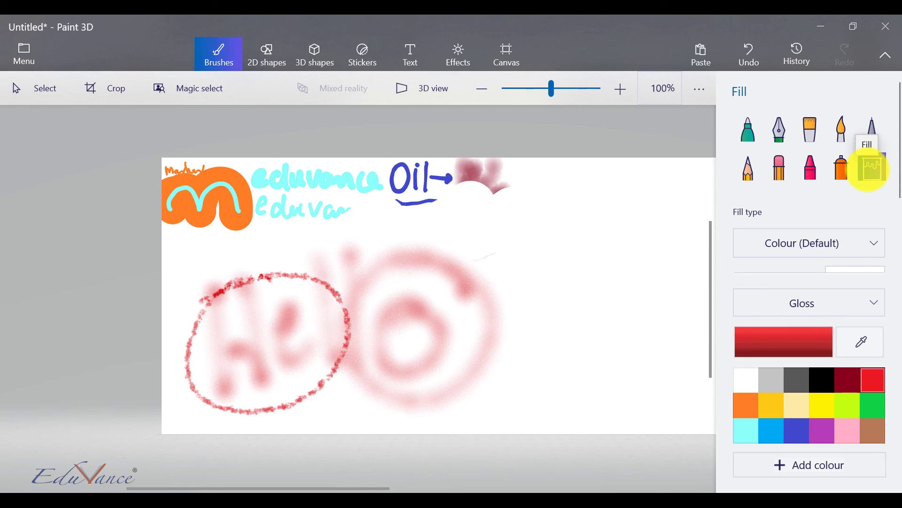
Draw a red pixel-pen circle on the right side of the canvas.
click(748, 126)
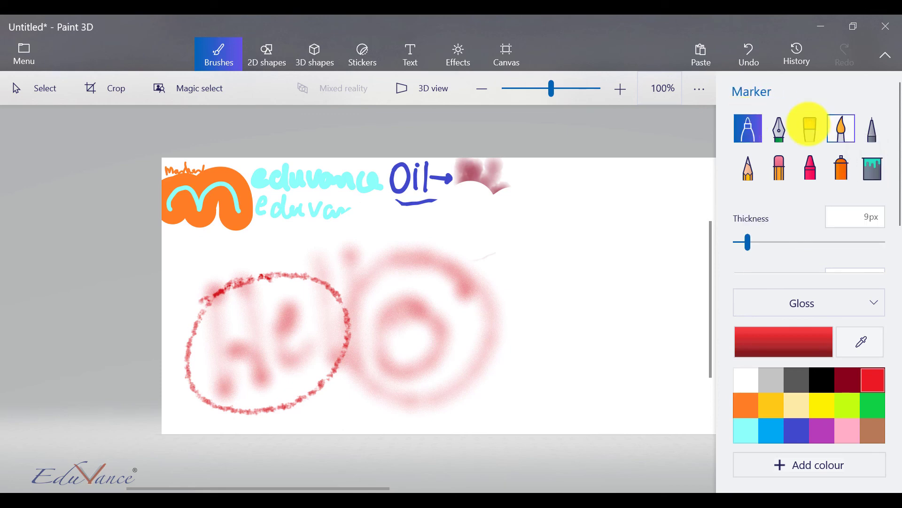
click(872, 128)
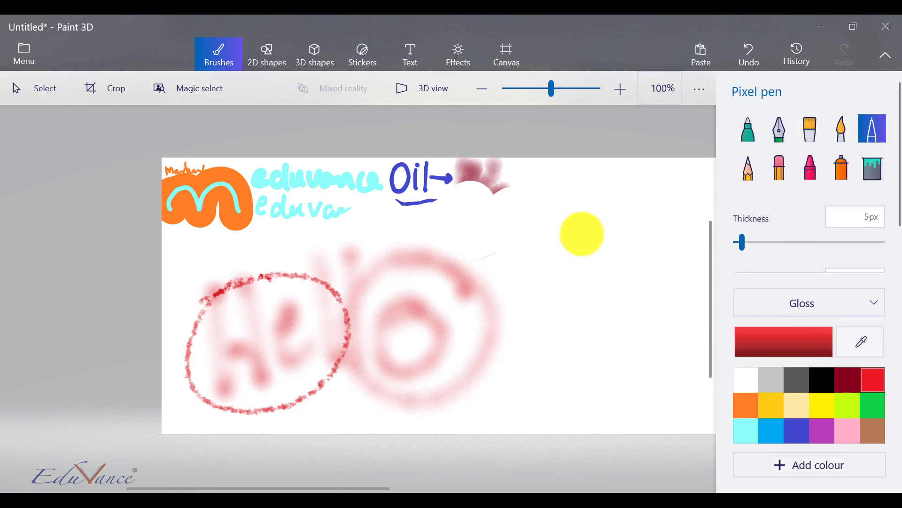
mouse_move(594, 239)
mouse_down()
mouse_move(516, 319)
mouse_move(549, 409)
mouse_move(642, 399)
mouse_move(683, 329)
mouse_move(620, 240)
mouse_move(558, 254)
mouse_up()
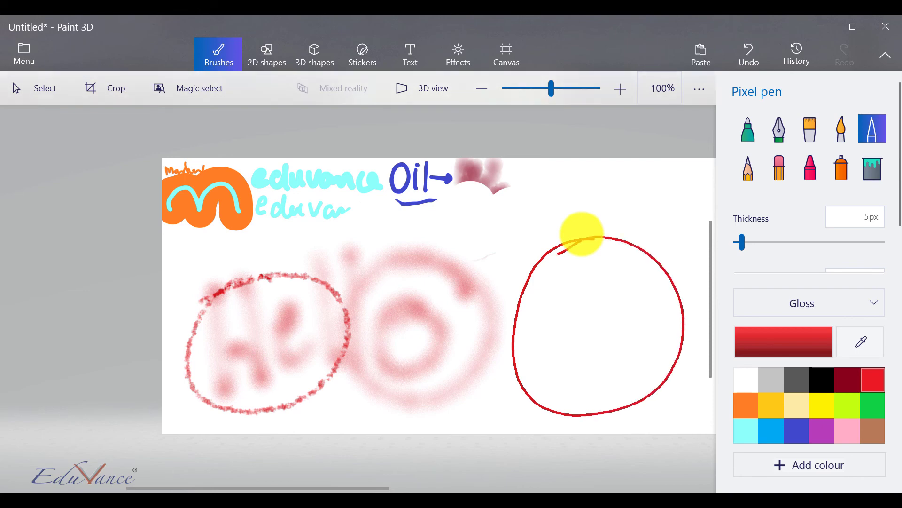
Fill the red circle with solid blue using the Fill tool.
click(874, 166)
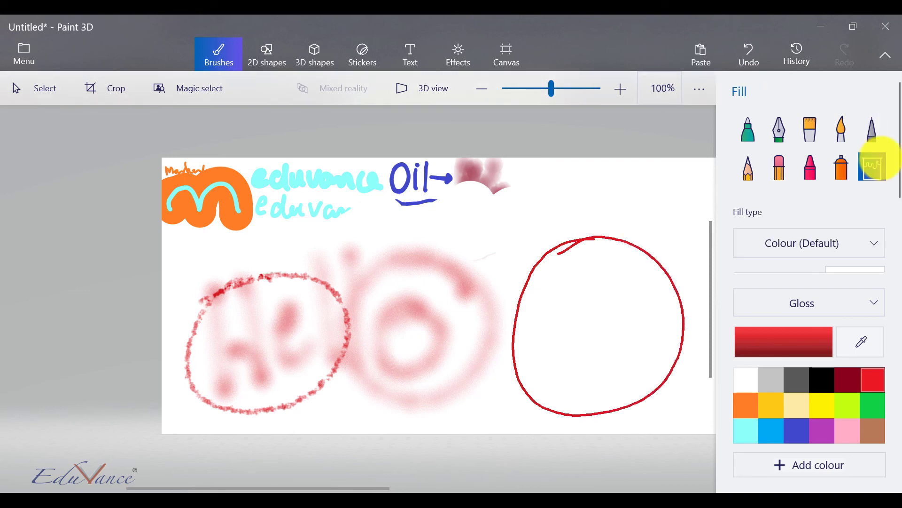
click(796, 430)
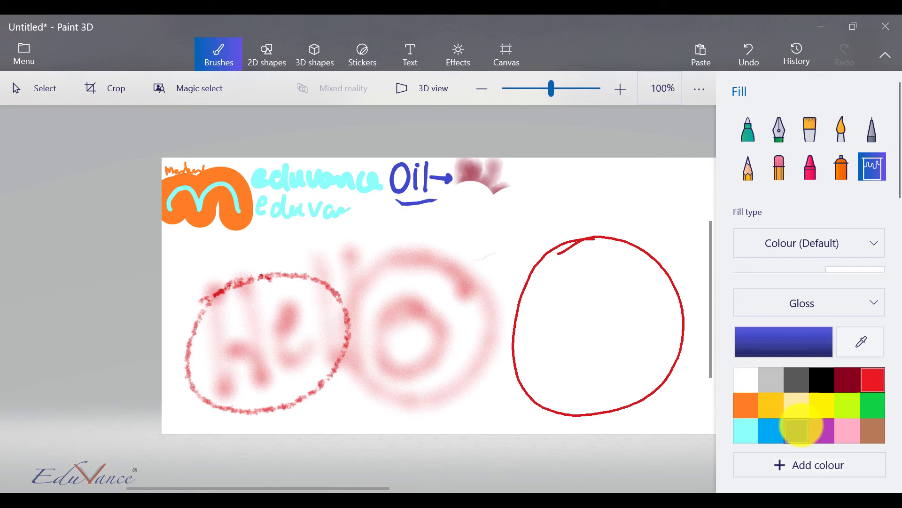
click(597, 367)
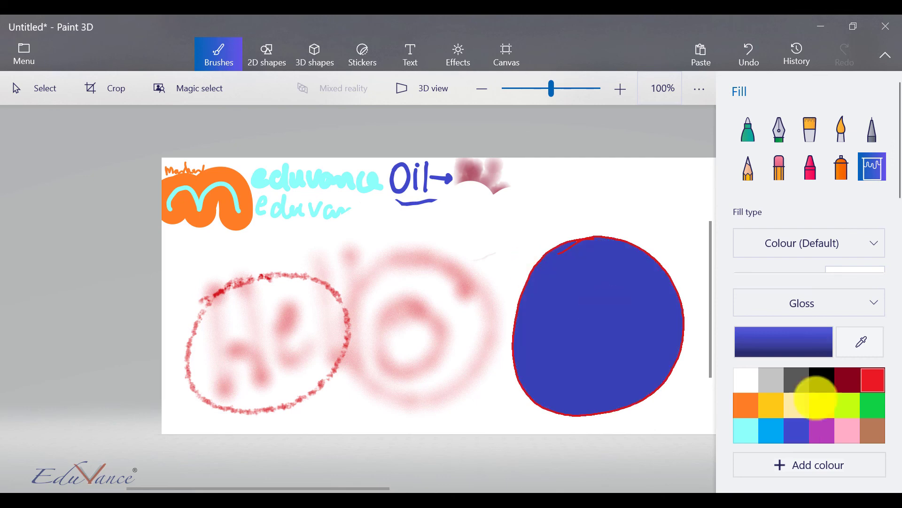
click(771, 380)
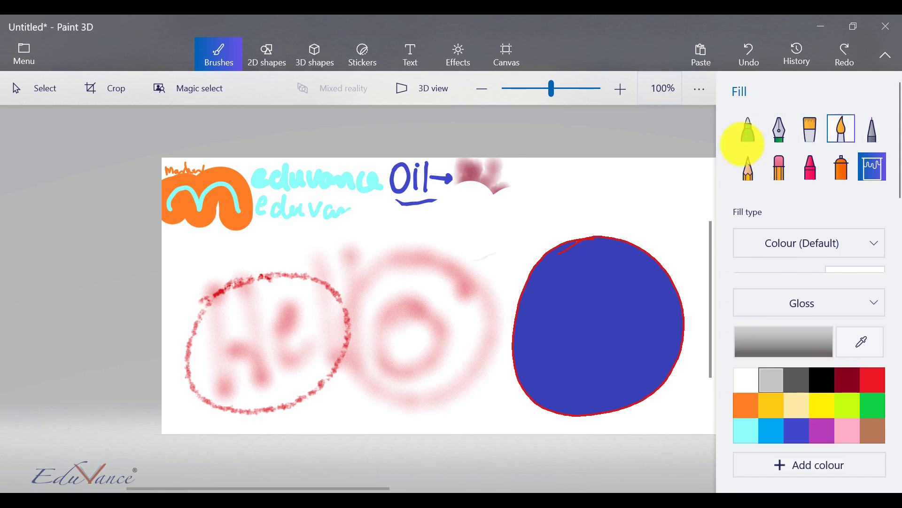
Draw a grey parallelogram at the top right with the Pixel pen and fill it purple.
click(872, 128)
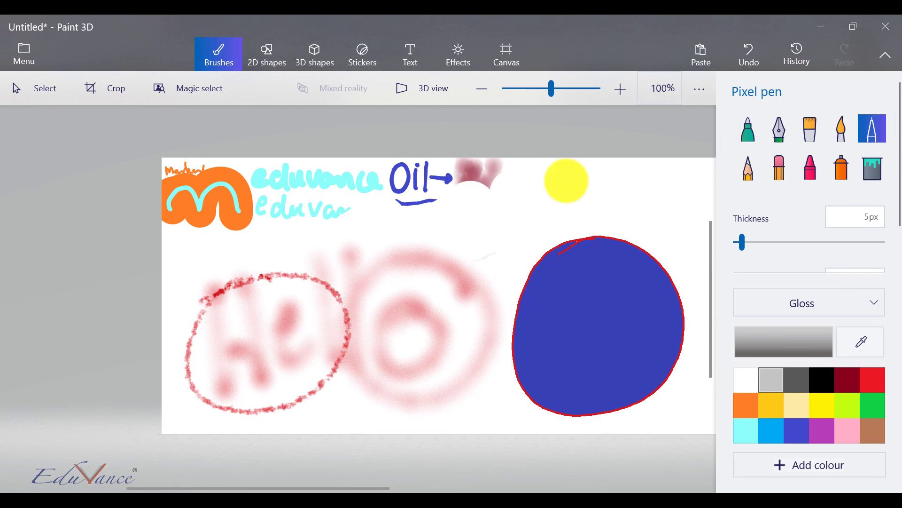
mouse_move(585, 177)
mouse_down()
mouse_move(512, 222)
mouse_move(629, 221)
mouse_move(681, 162)
mouse_move(574, 173)
mouse_up()
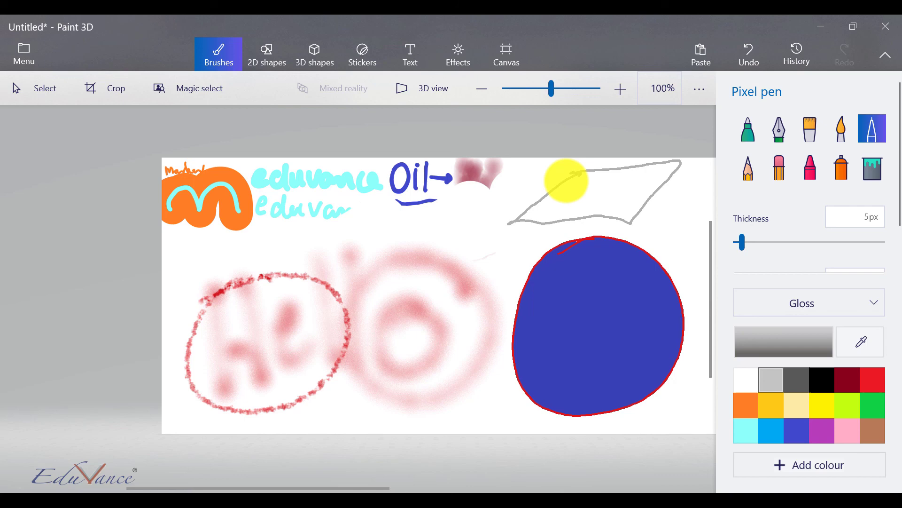
click(822, 430)
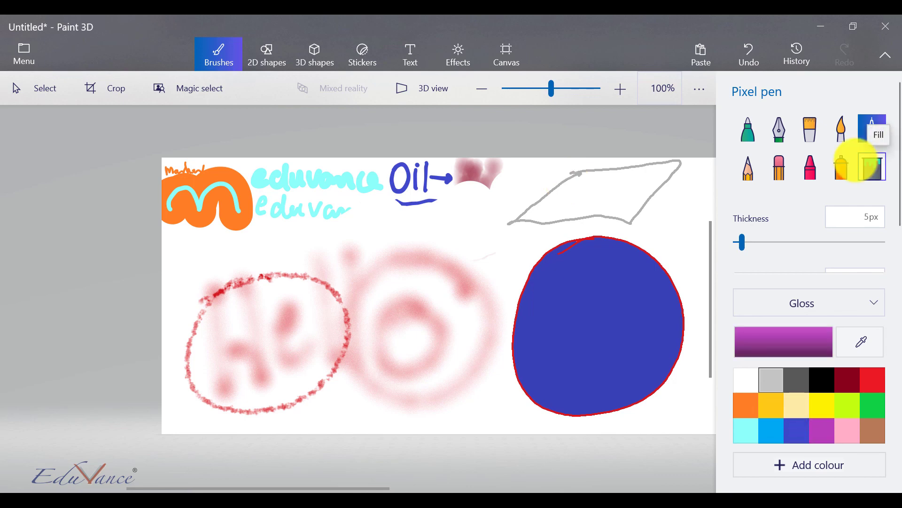
click(864, 164)
click(608, 188)
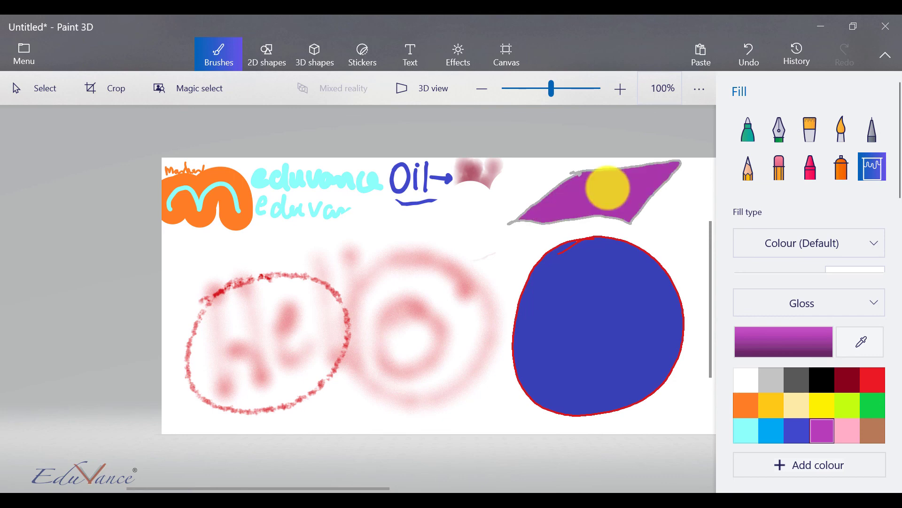